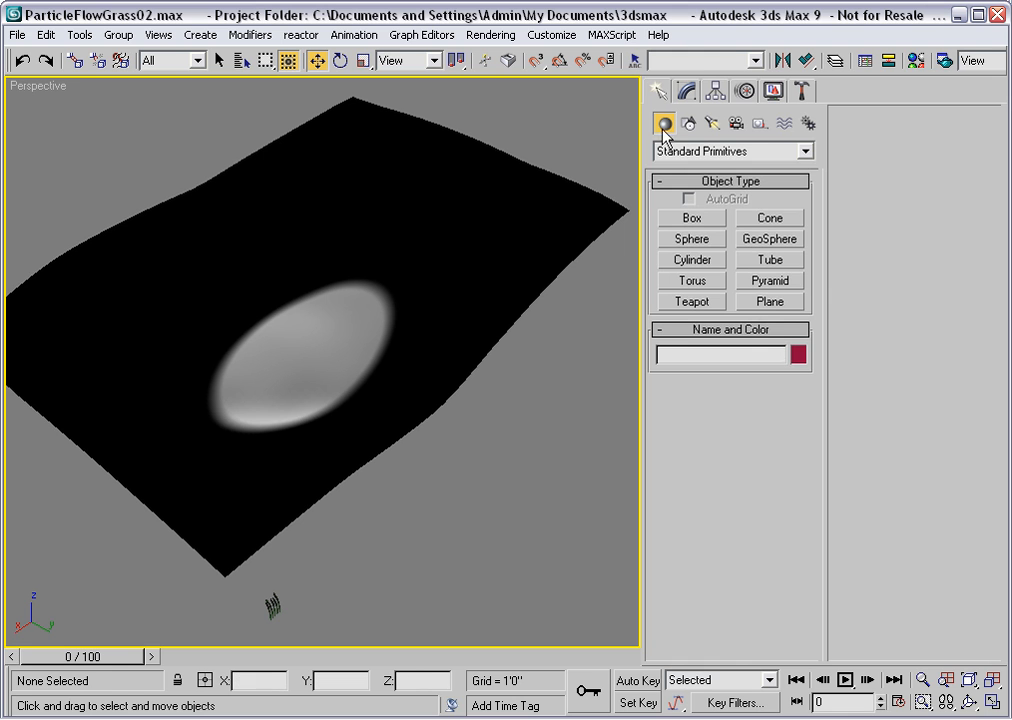
Create a PF Source particle system beside the landform, with an emitter icon about 9'8" long and 9'10" wide
left_click(805, 153)
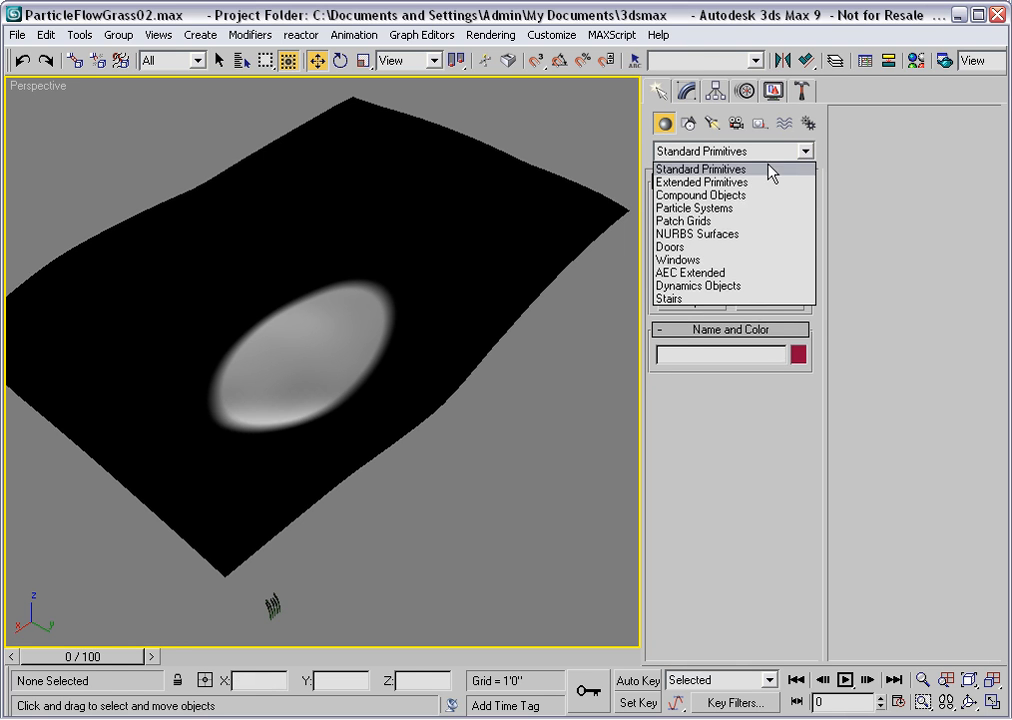
left_click(702, 208)
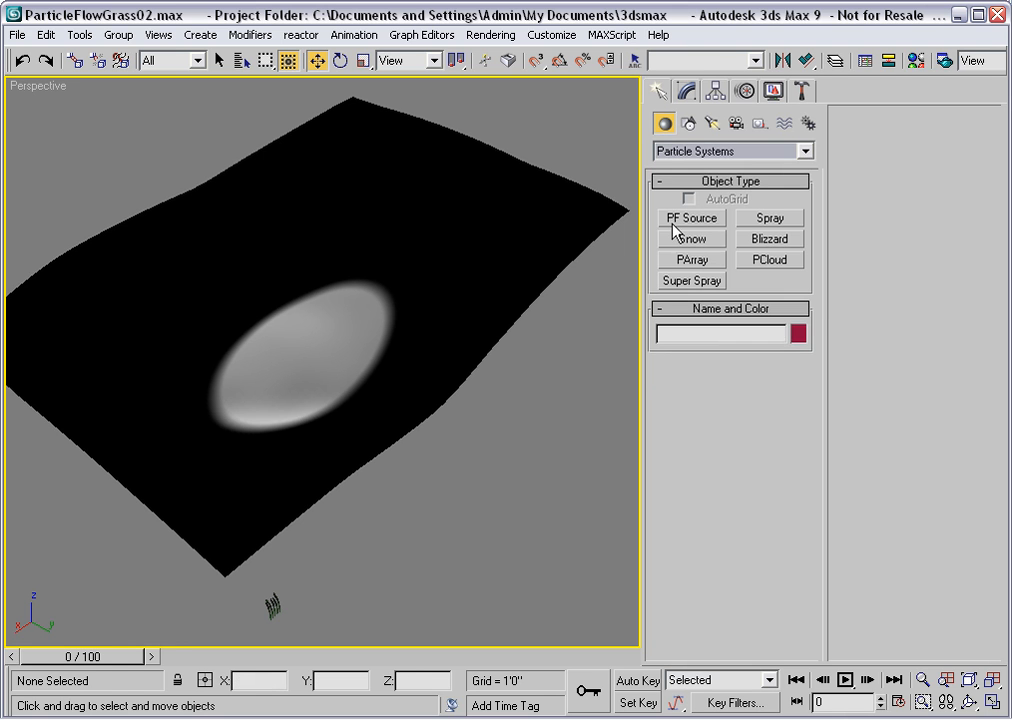
left_click(683, 220)
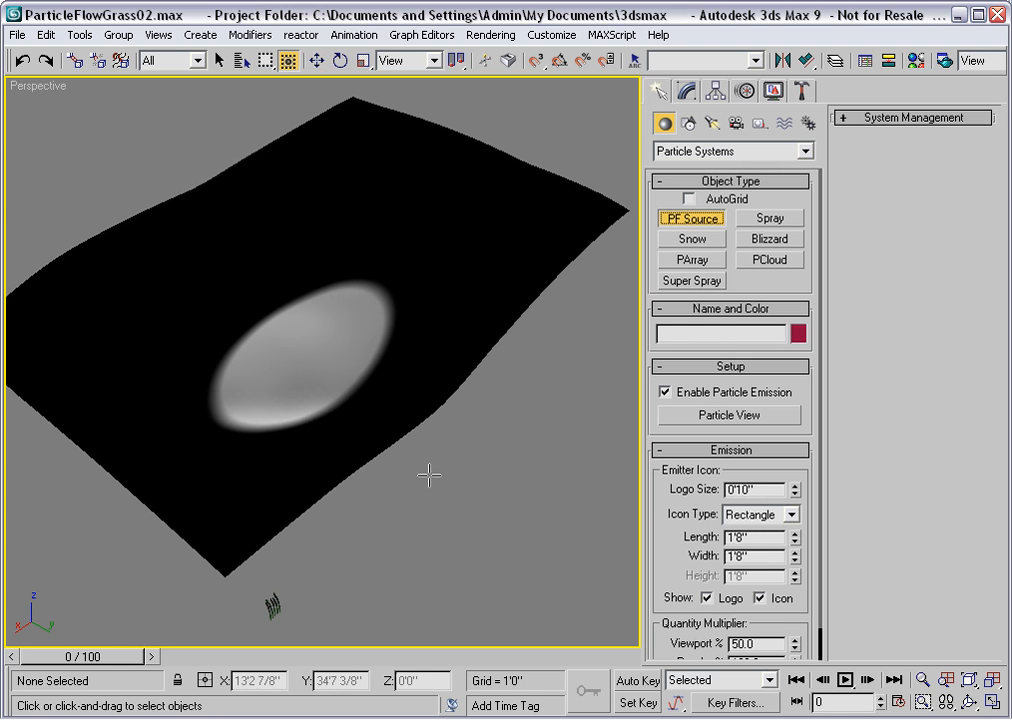
left_click_drag(402, 473, 418, 570)
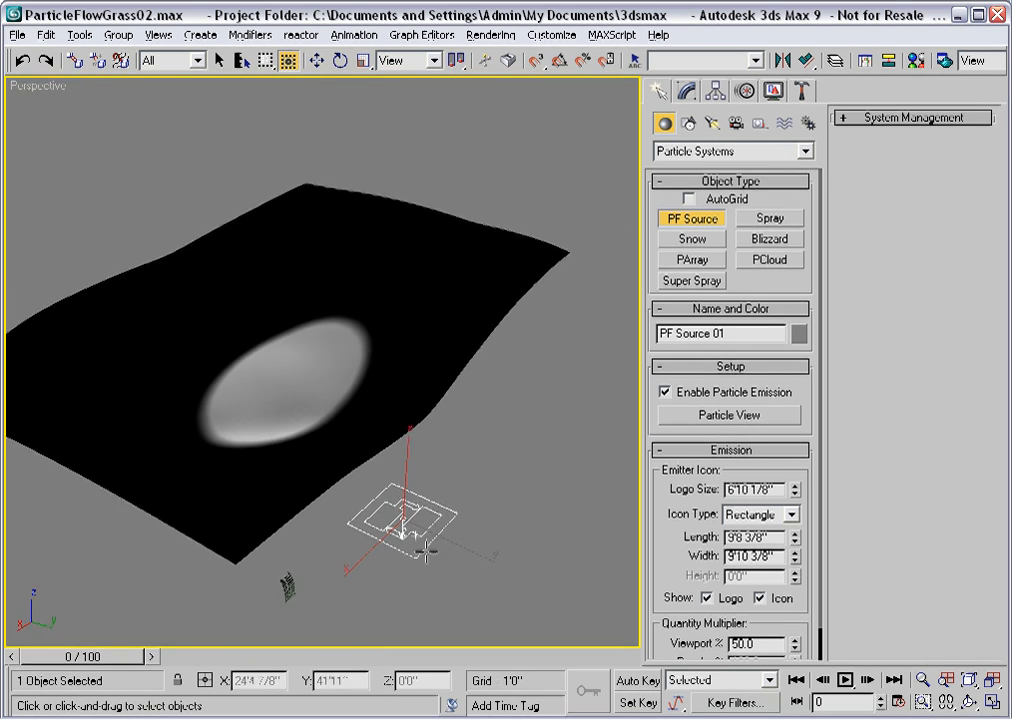
scroll(420, 549, "up", 3)
middle_click_drag(420, 549, 387, 447)
scroll(387, 447, "up", 5)
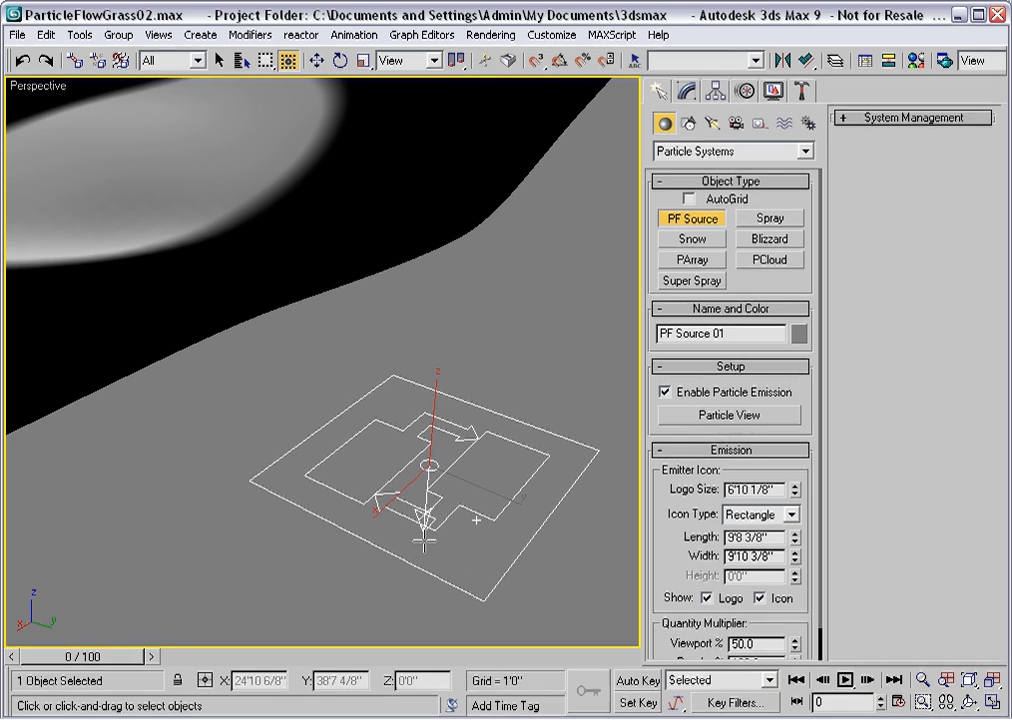
scroll(422, 524, "down", 4)
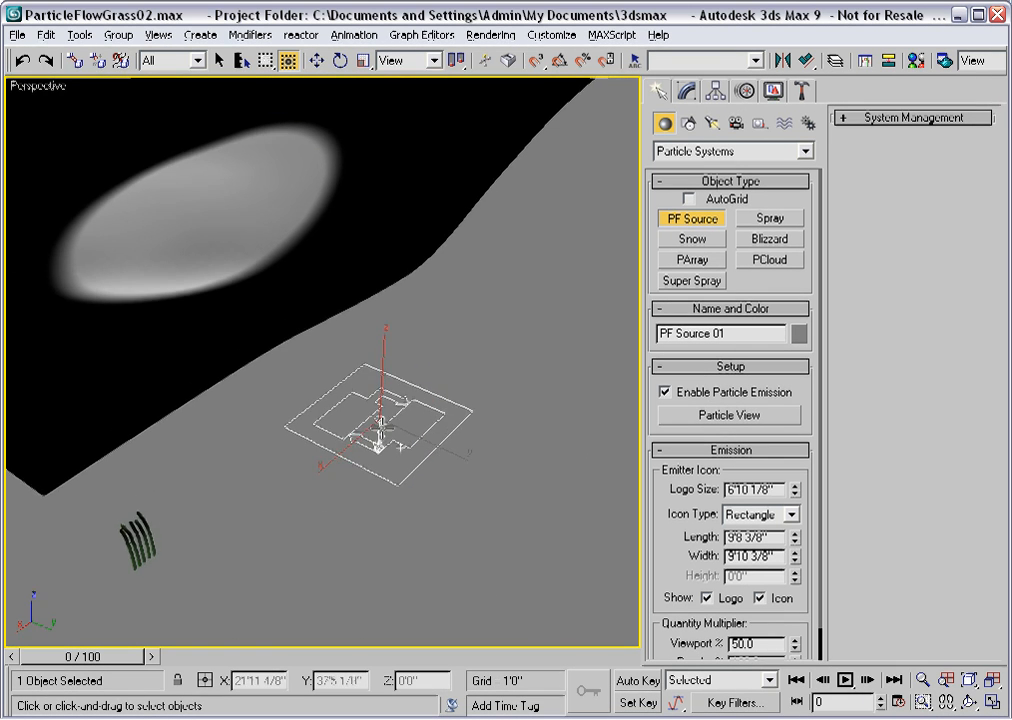
middle_click_drag(381, 428, 366, 438, "alt")
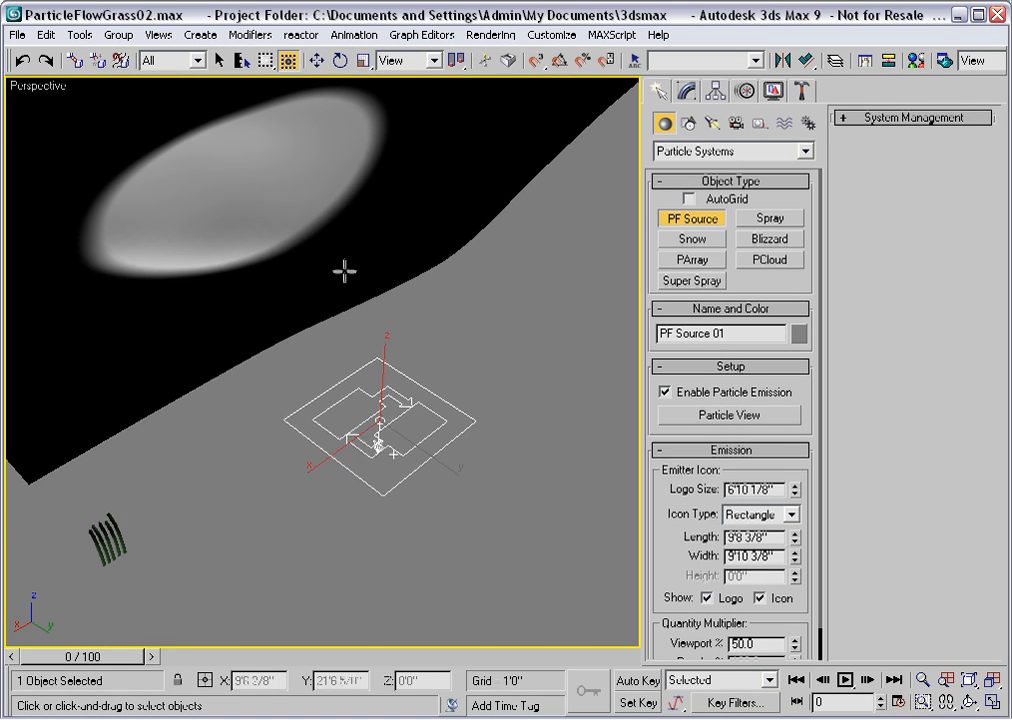
middle_click_drag(344, 270, 375, 319, "alt")
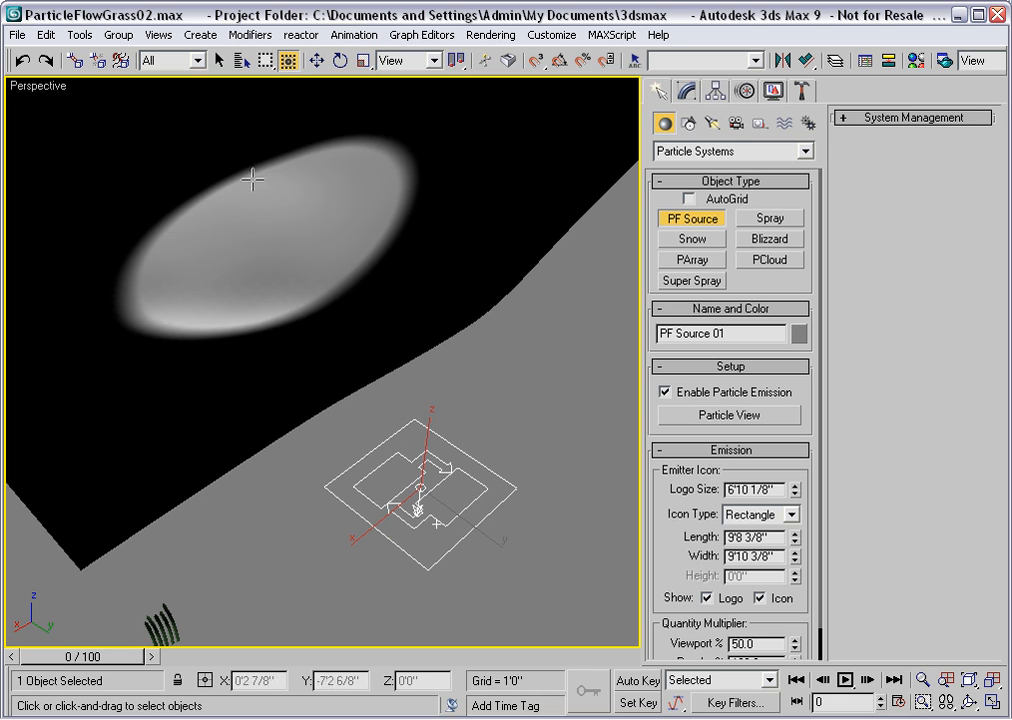
Open Particle View for the new source and set the Birth operator's Emit Stop to 0
left_click(731, 418)
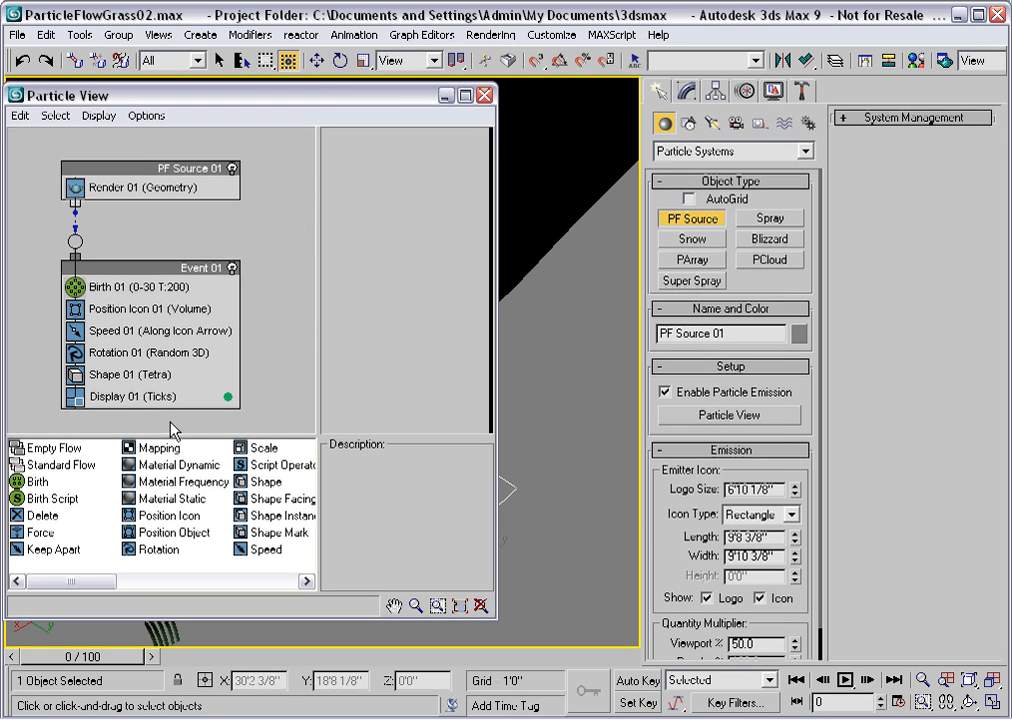
left_click(104, 290)
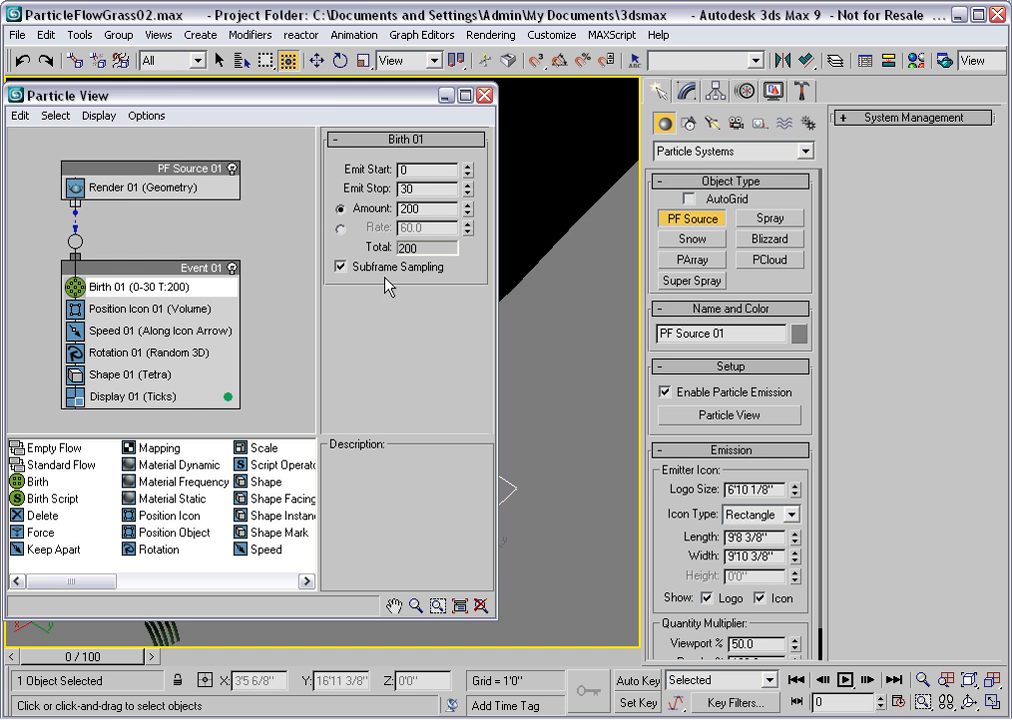
left_click_drag(339, 97, 845, 117)
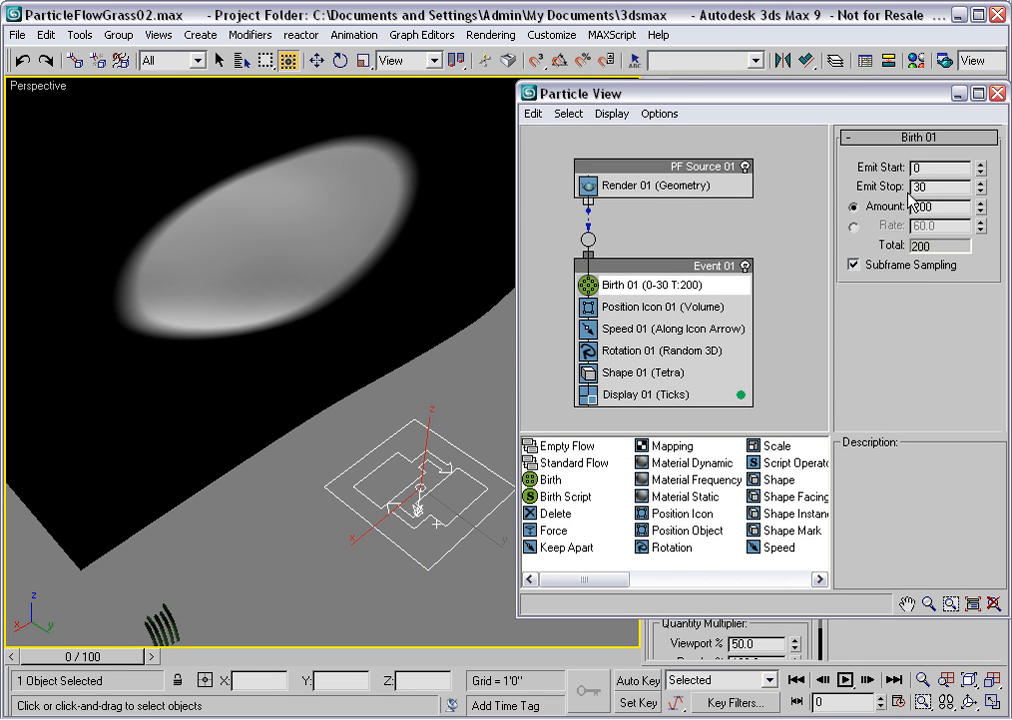
right_click(981, 188)
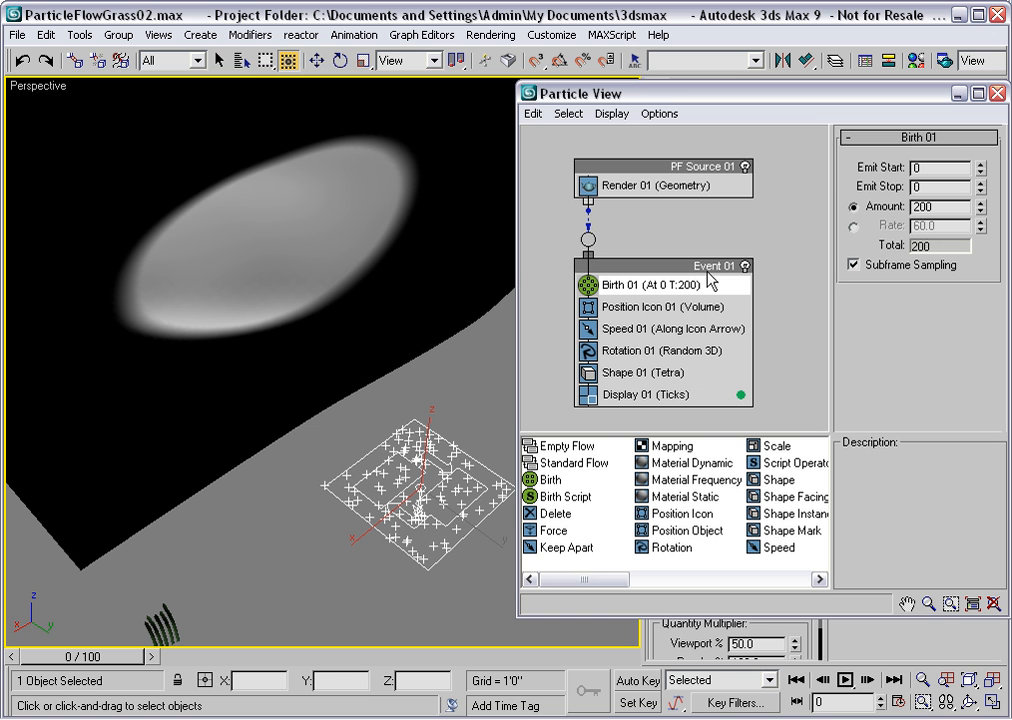
Disable the Position Icon operator and add a Position Object operator below it with Landform as its emitter object
left_click(589, 309)
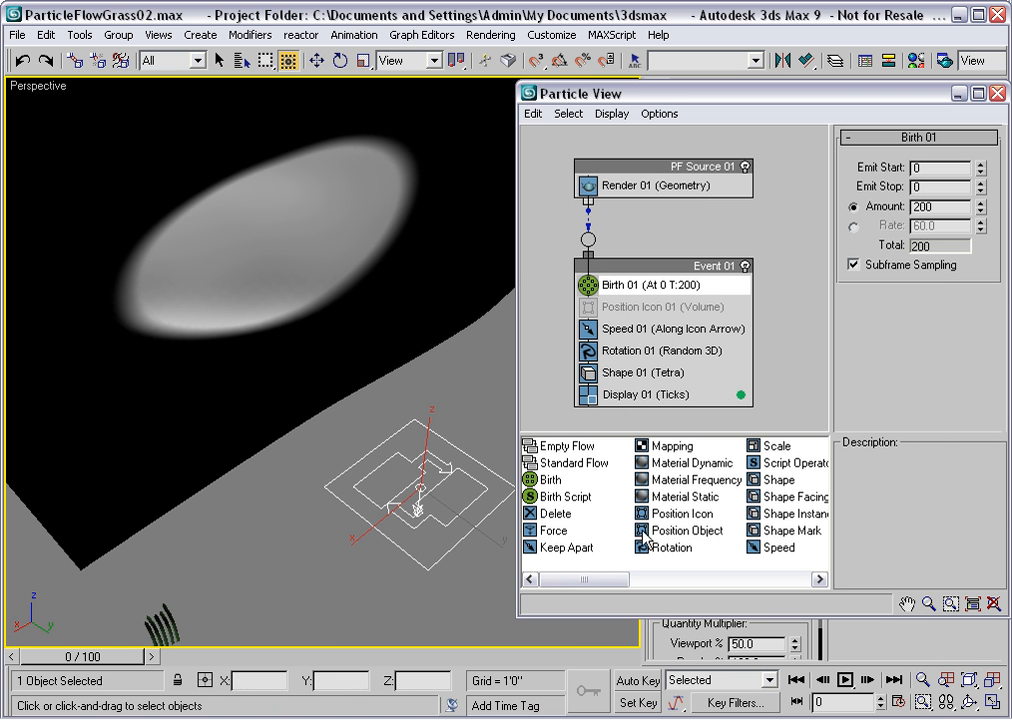
left_click_drag(645, 540, 614, 330)
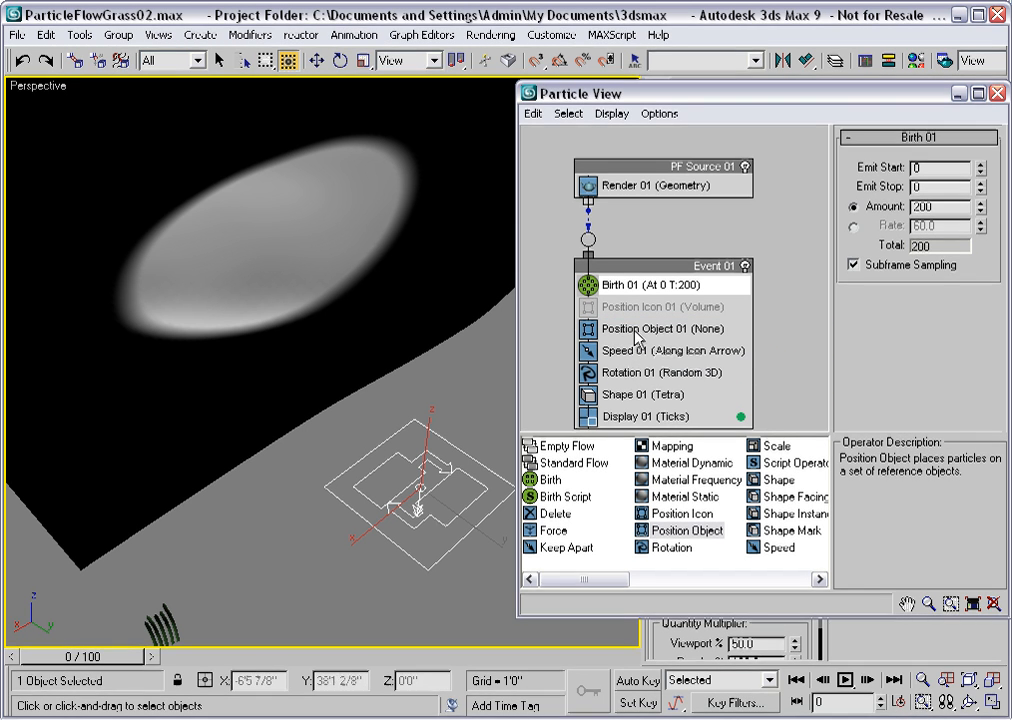
left_click(638, 331)
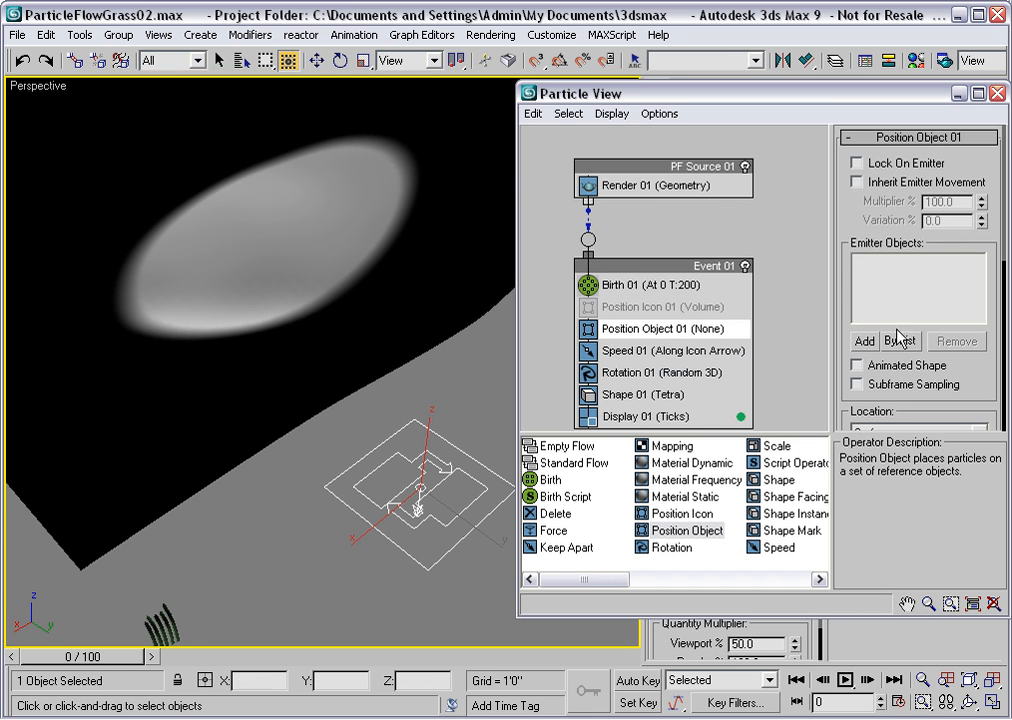
left_click(864, 342)
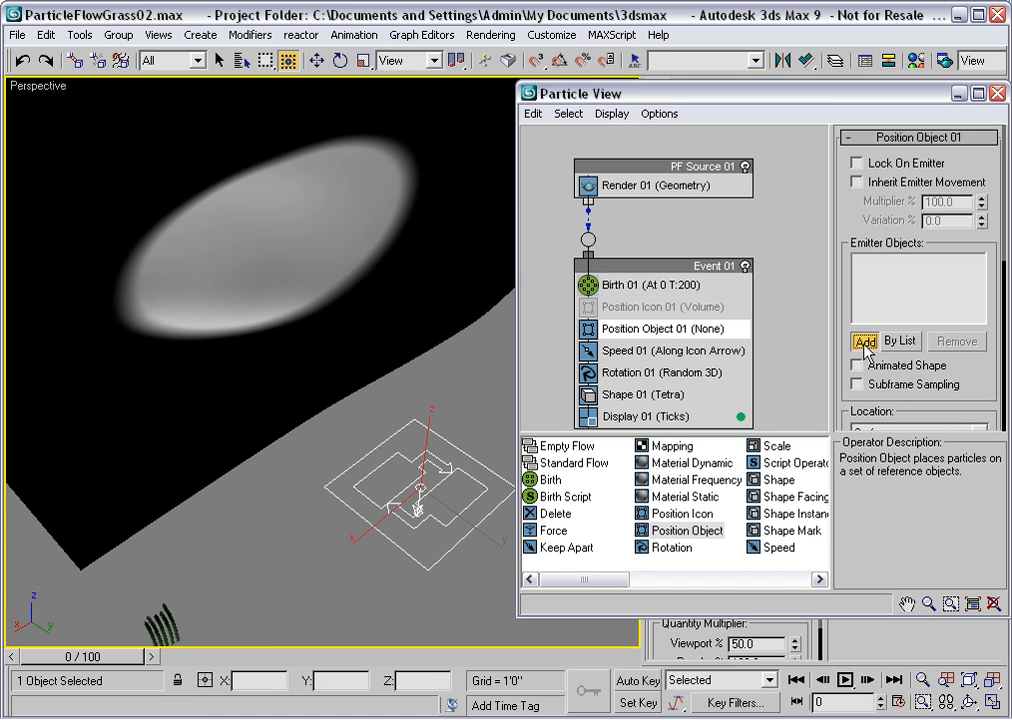
left_click(423, 295)
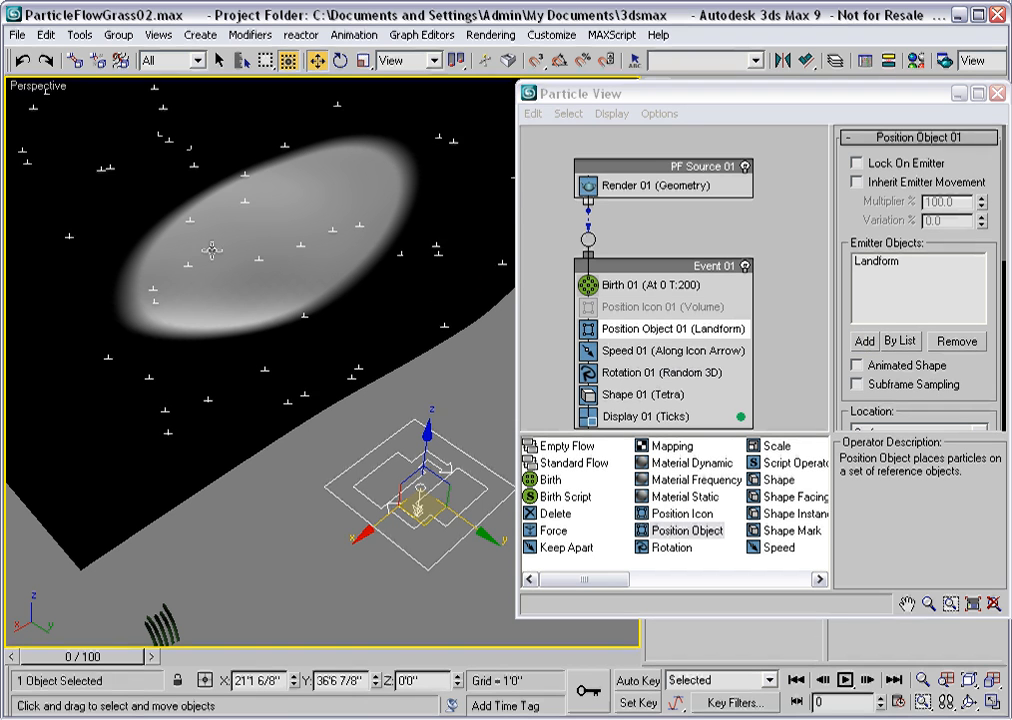
middle_click_drag(205, 254, 207, 269)
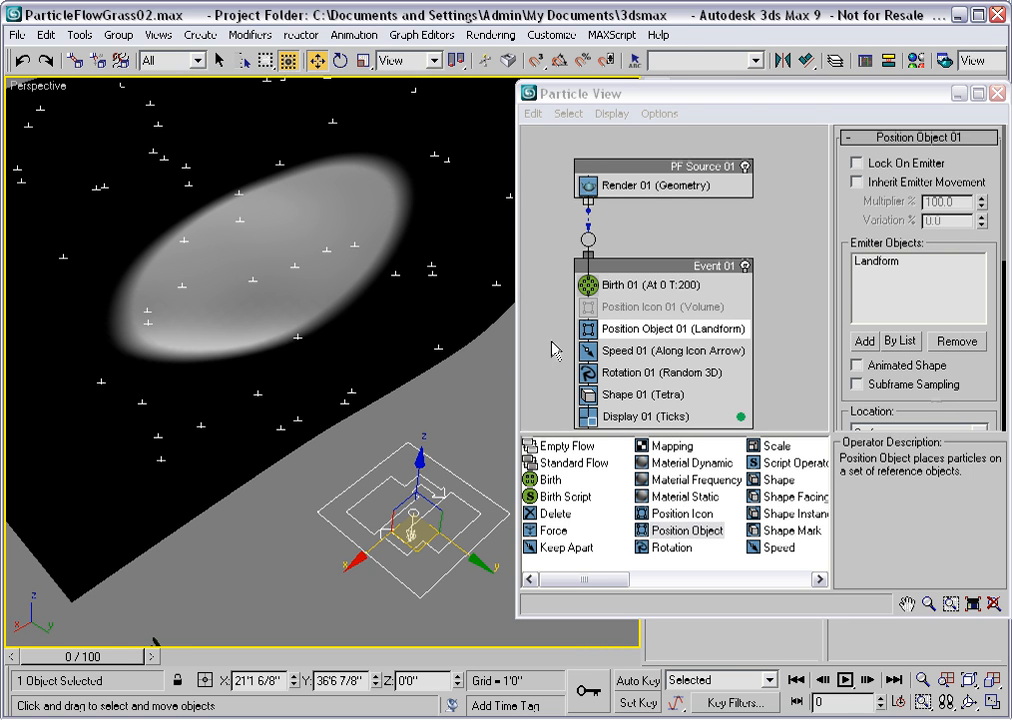
Enable Density By Material with the Grayscale option for the Position Object operator
left_click_drag(968, 381, 953, 141)
left_click_drag(853, 270, 853, 238)
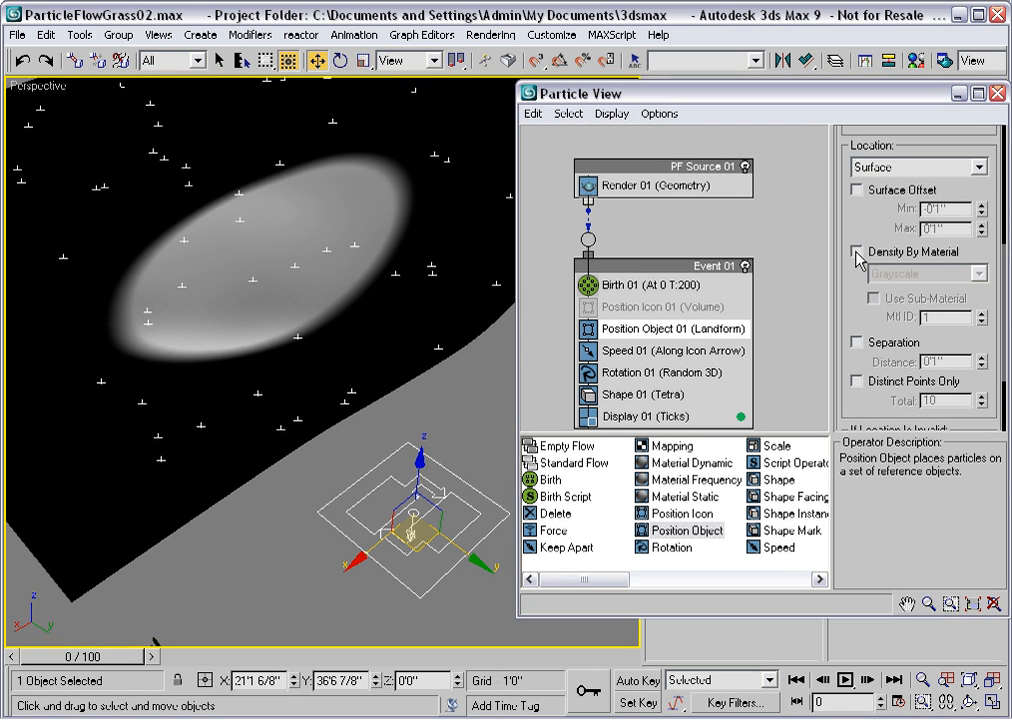
left_click(856, 253)
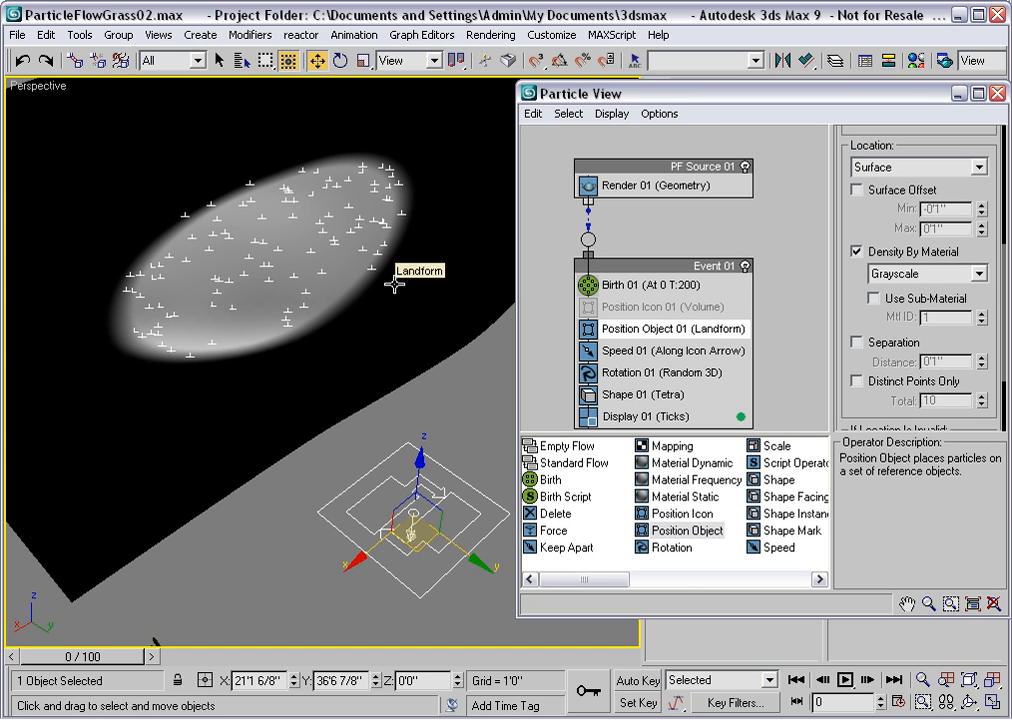
Review the Gradient Ramp map in the landform material's diffuse slot and turn off its display in the viewport
left_click(916, 62)
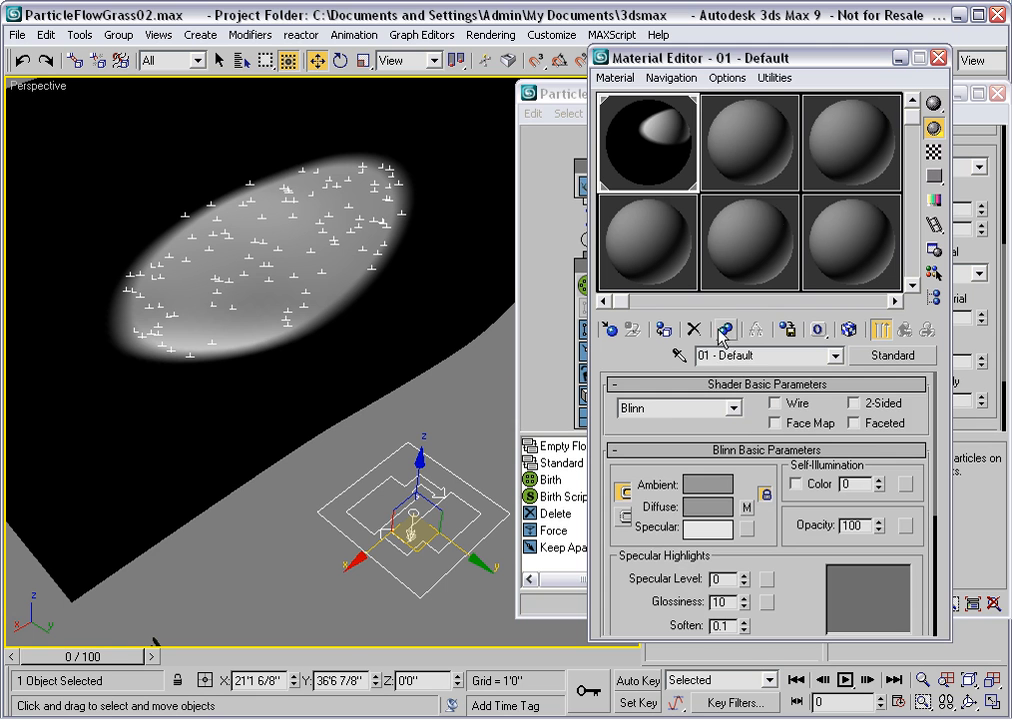
left_click(746, 512)
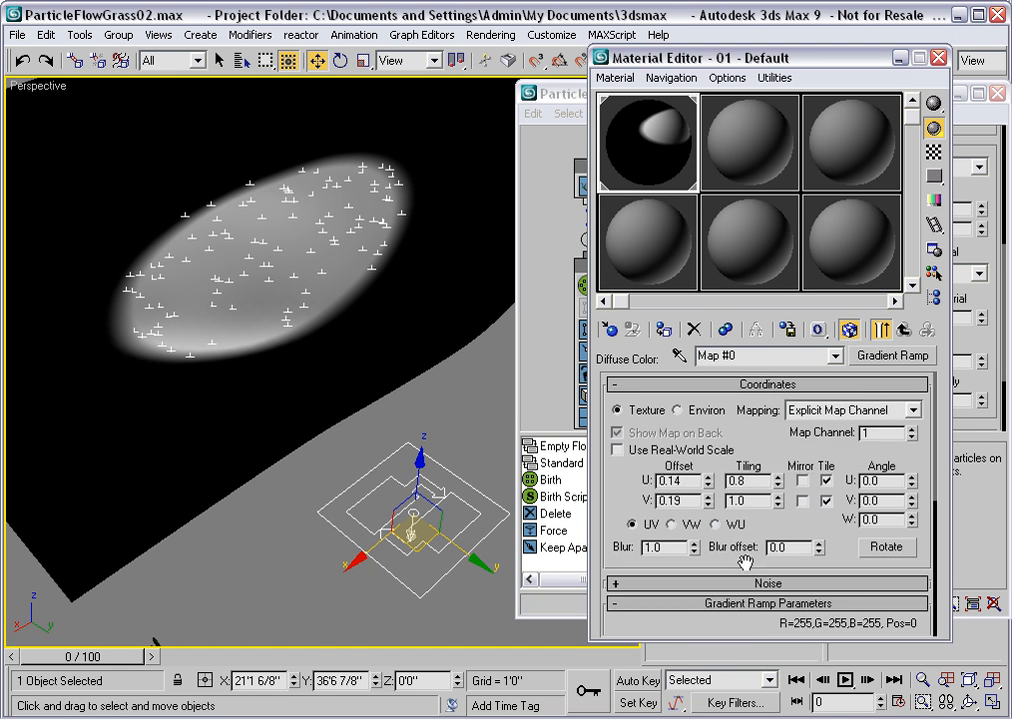
left_click_drag(745, 562, 744, 479)
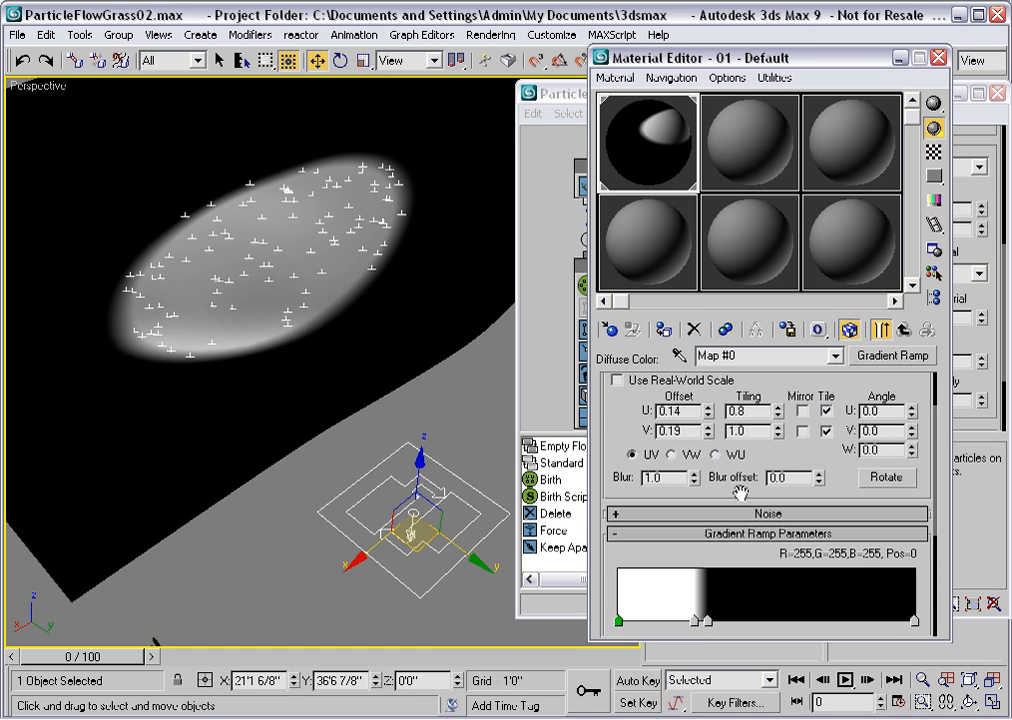
left_click(849, 333)
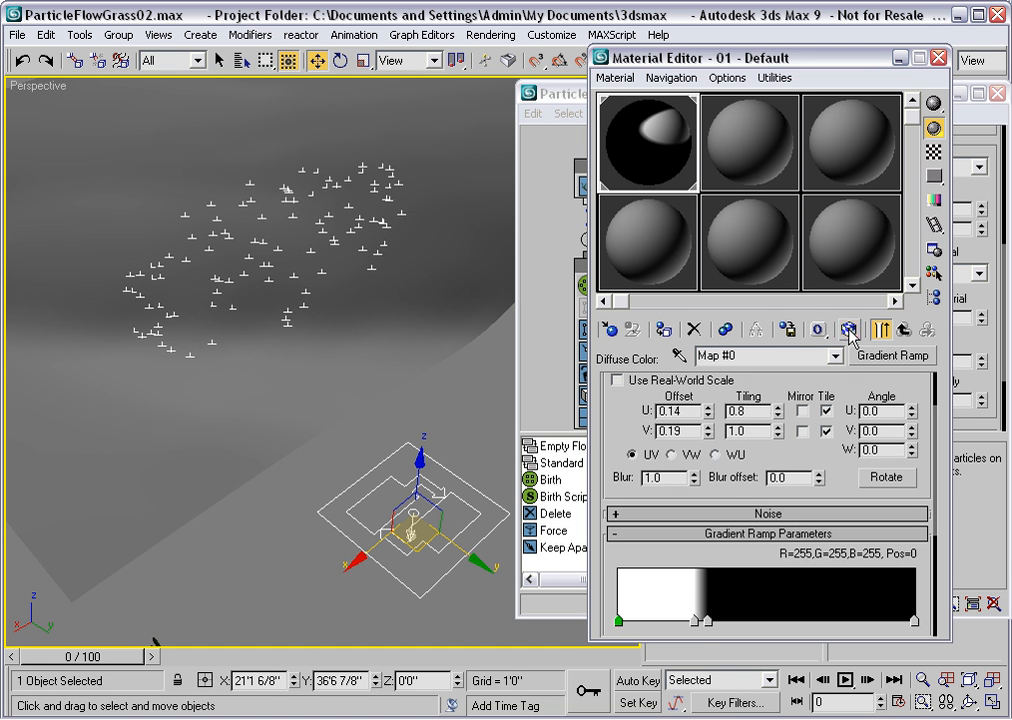
left_click(941, 58)
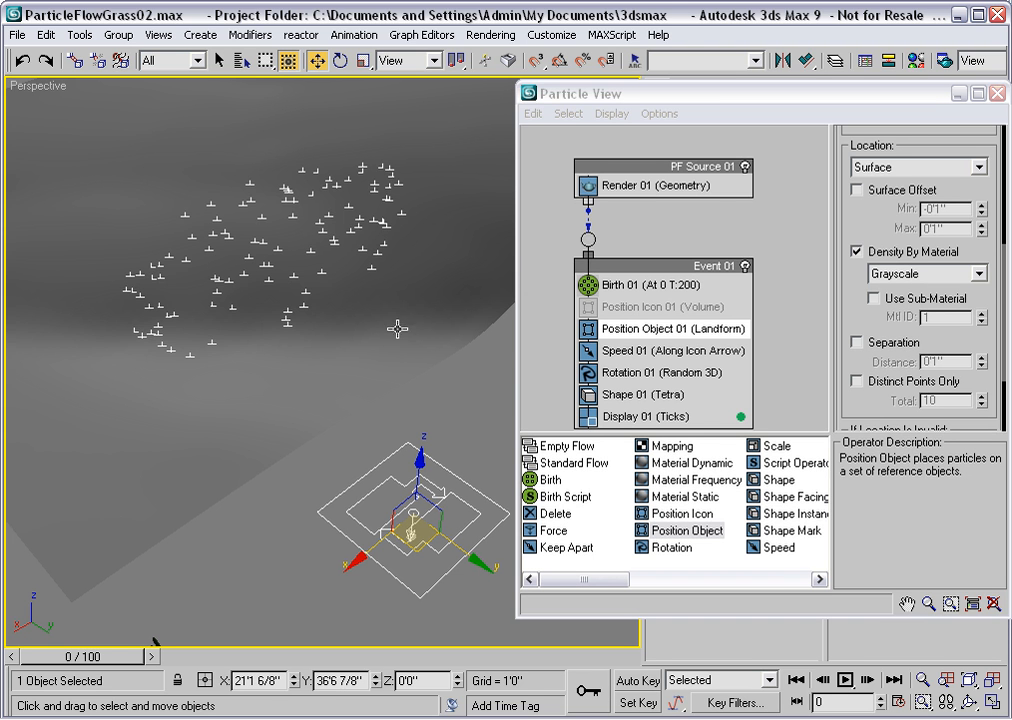
Disable the Speed and Shape operators in Event 01
left_click(588, 352)
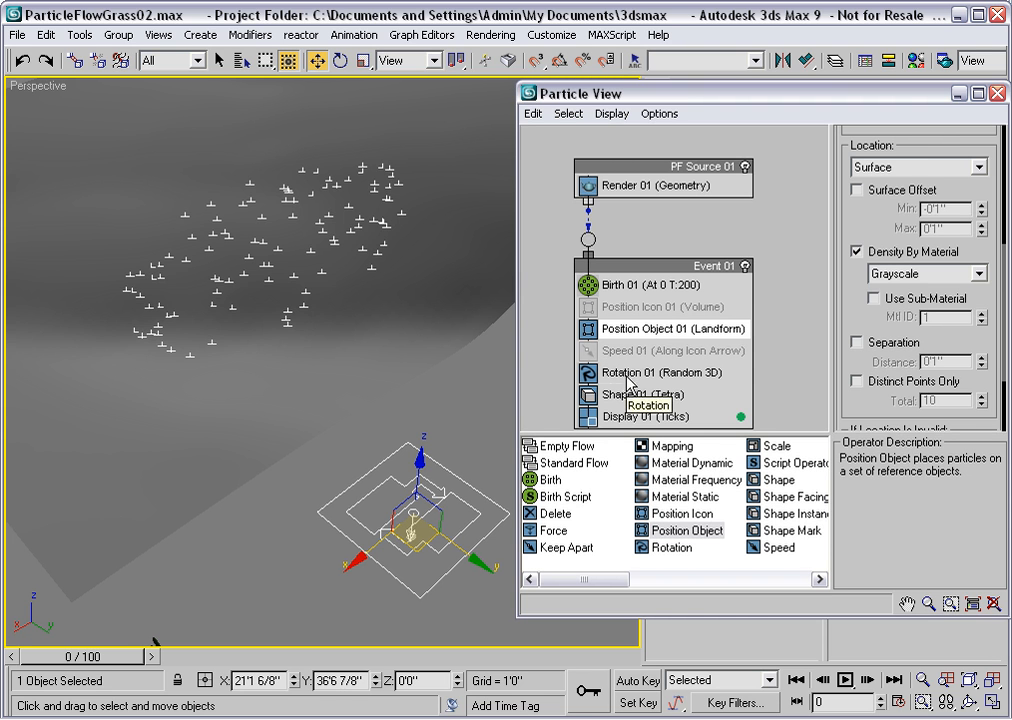
left_click(627, 373)
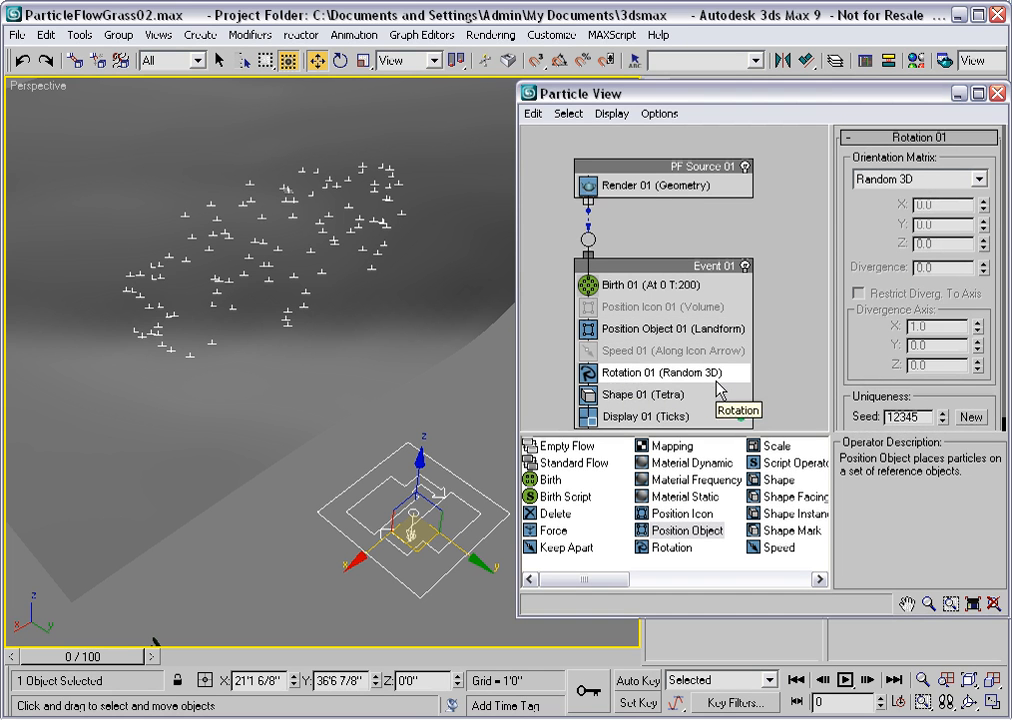
left_click(631, 396)
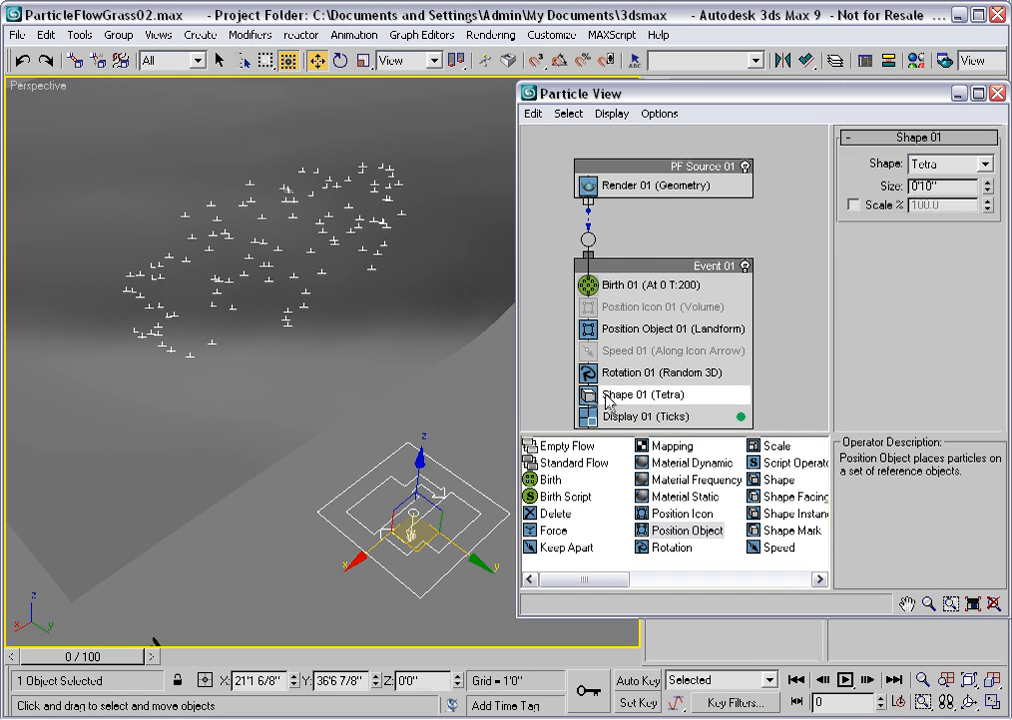
left_click(588, 395)
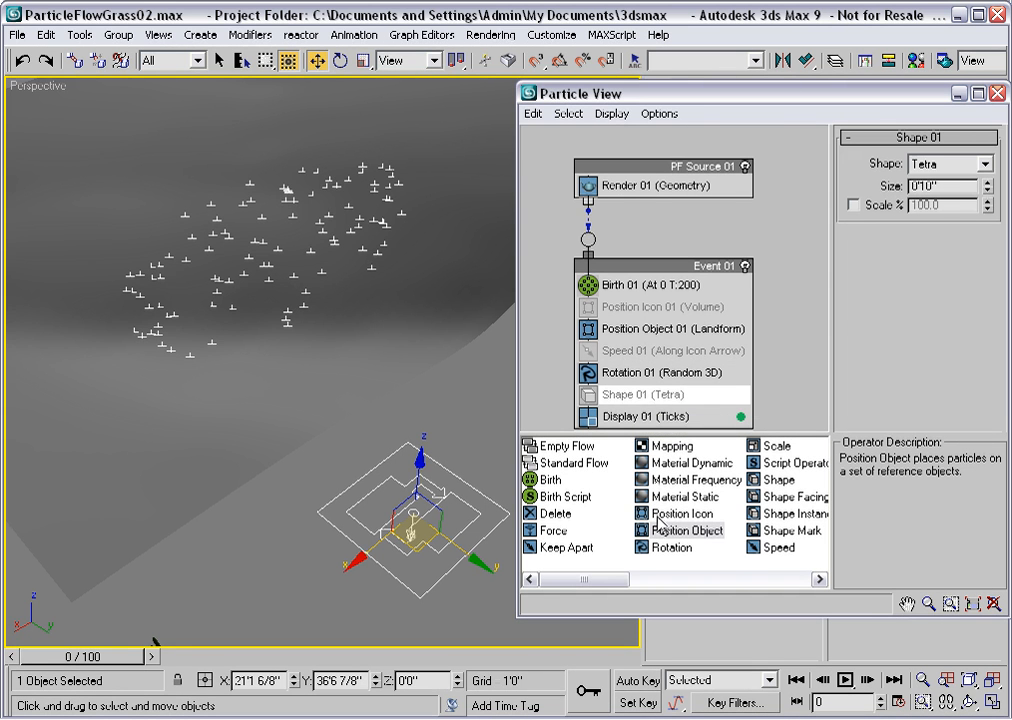
Add a Shape Instance operator to Event 01 between the Shape and Display operators
left_click_drag(620, 588, 648, 585)
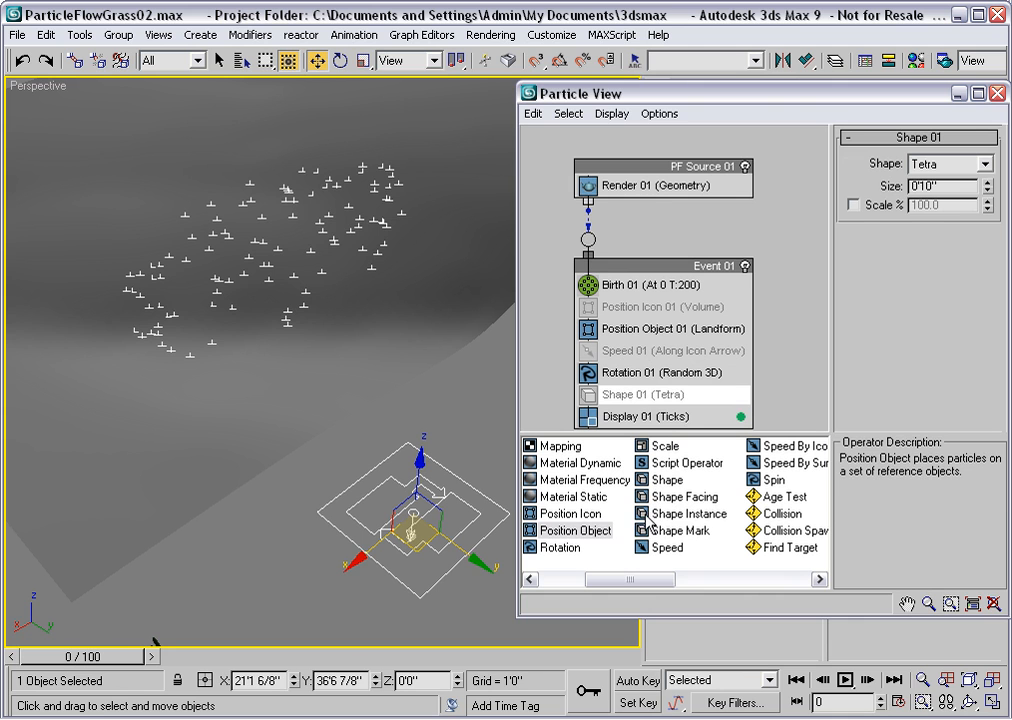
left_click_drag(660, 514, 600, 416)
left_click_drag(818, 256, 818, 289)
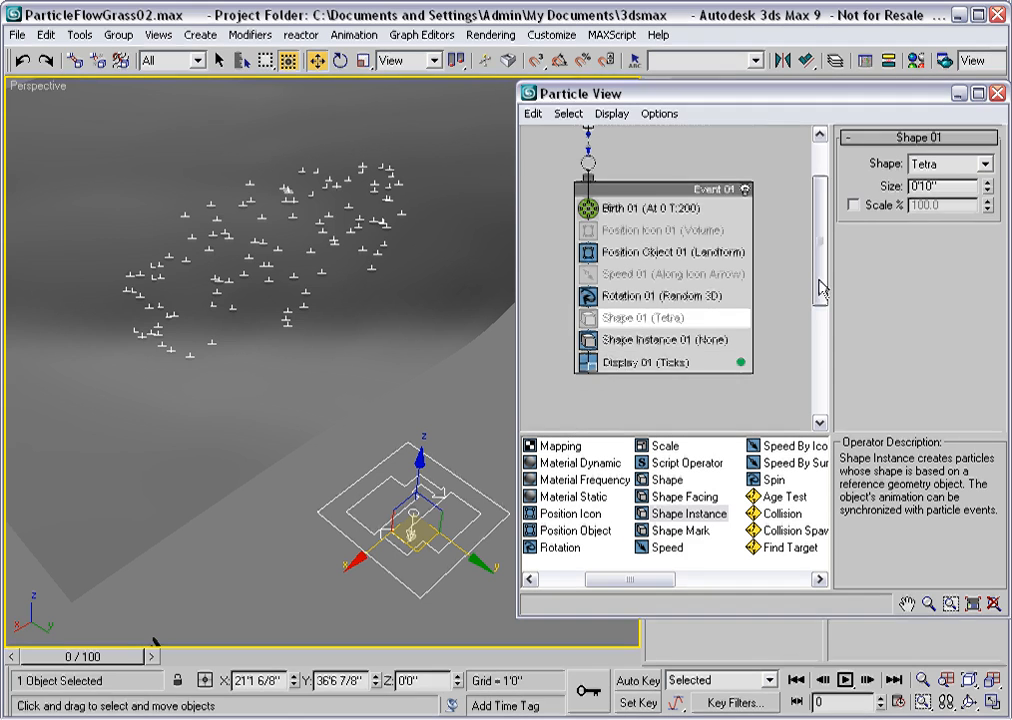
Assign Blade01 as the particle geometry object of the Shape Instance operator
left_click(622, 345)
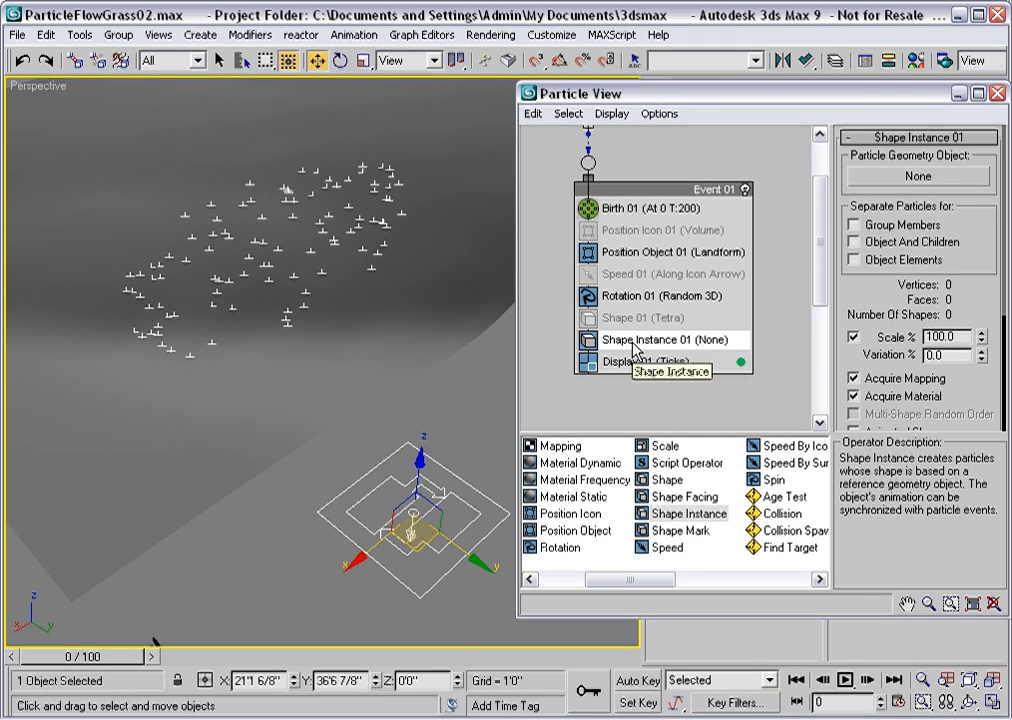
left_click(897, 177)
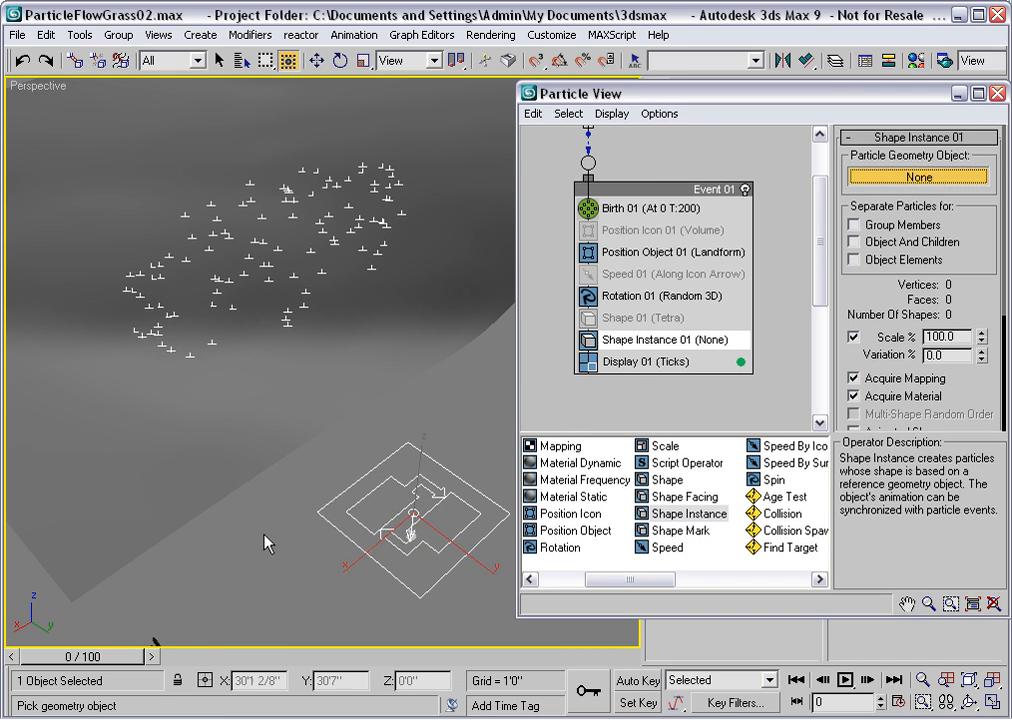
middle_click_drag(268, 543, 290, 506)
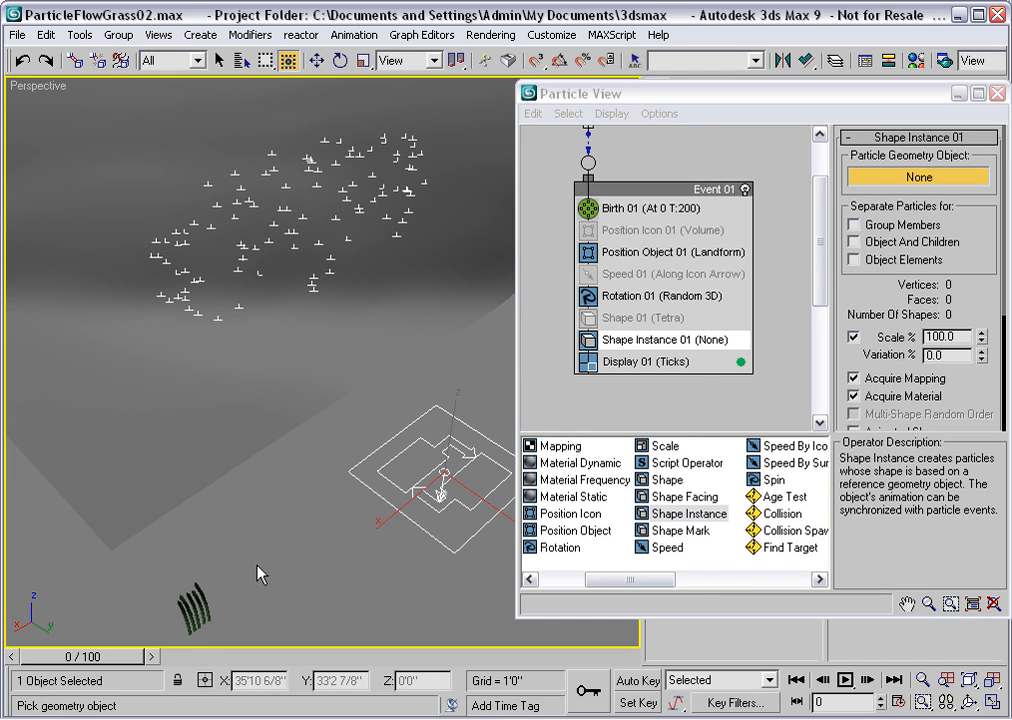
key("h")
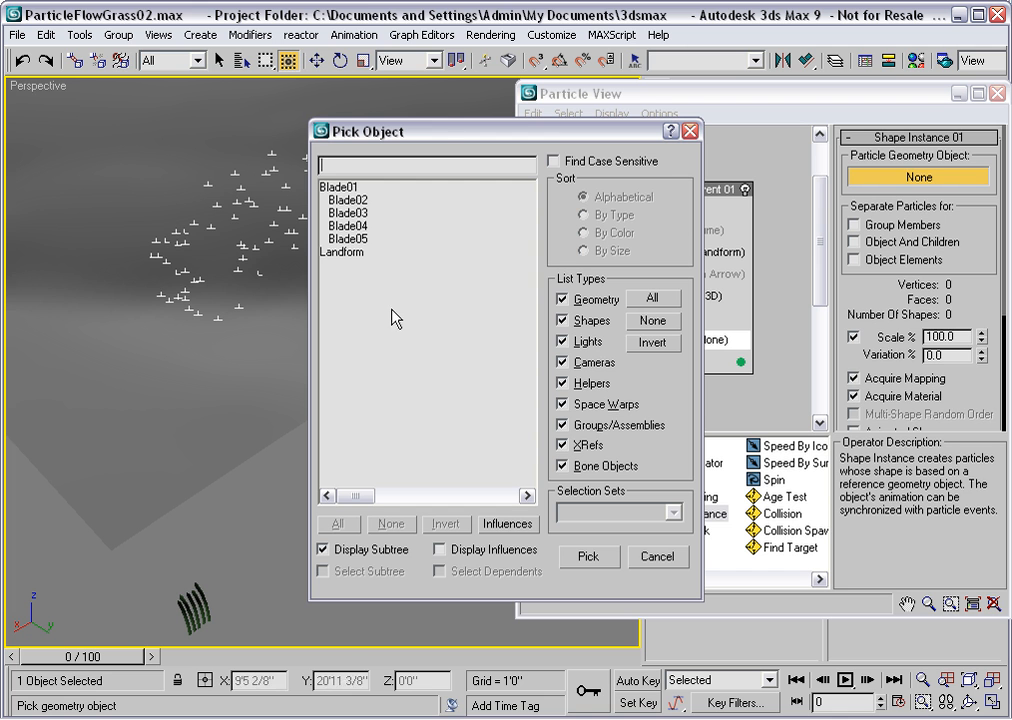
left_click(357, 188)
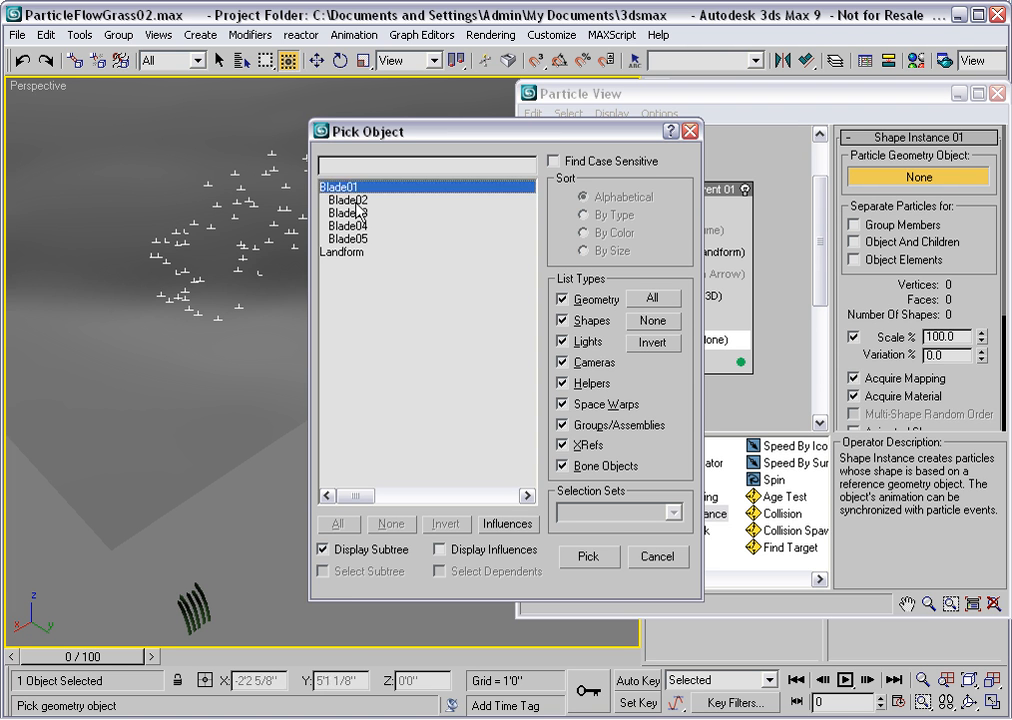
left_click(357, 199)
left_click(357, 212)
left_click(358, 188)
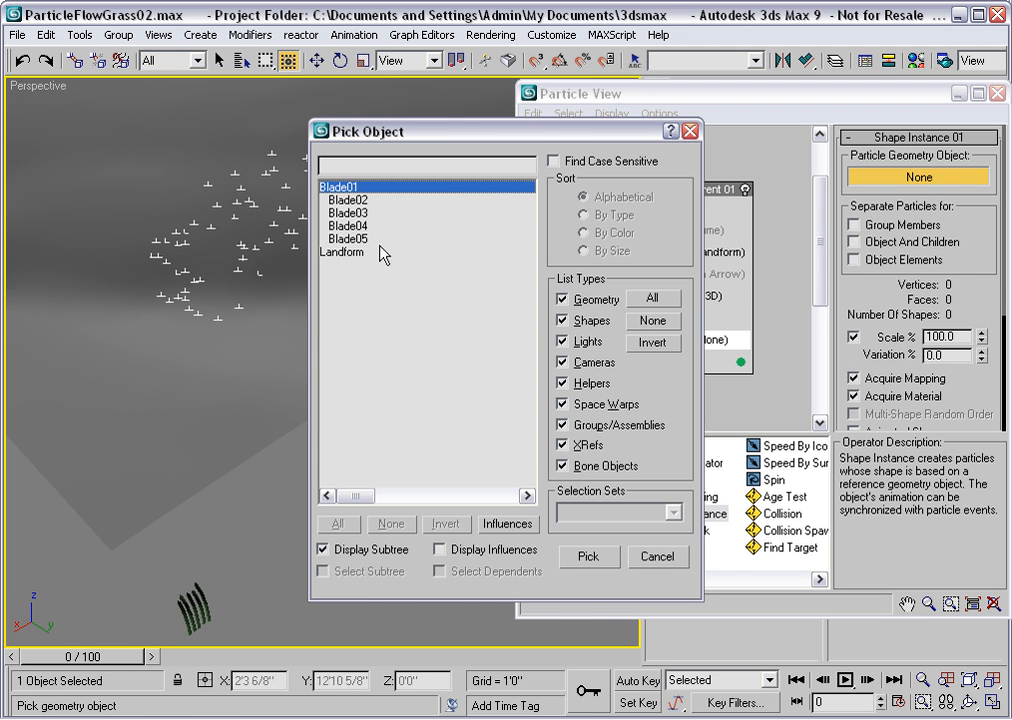
left_click(588, 557)
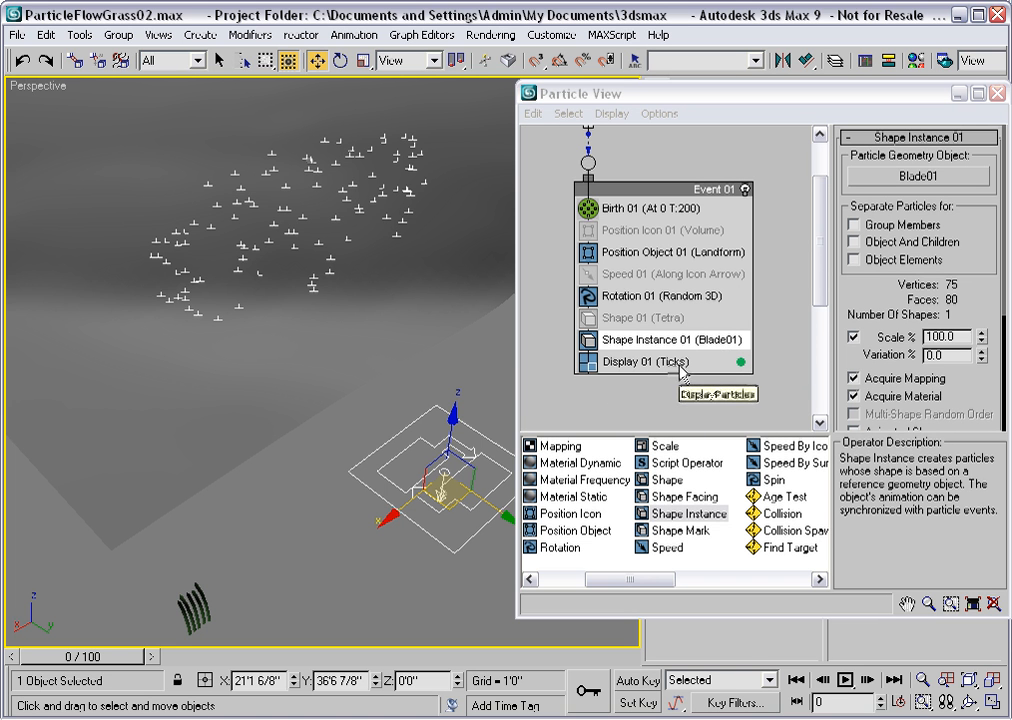
Set the display type of Event 01's Display operator to Geometry
left_click(629, 368)
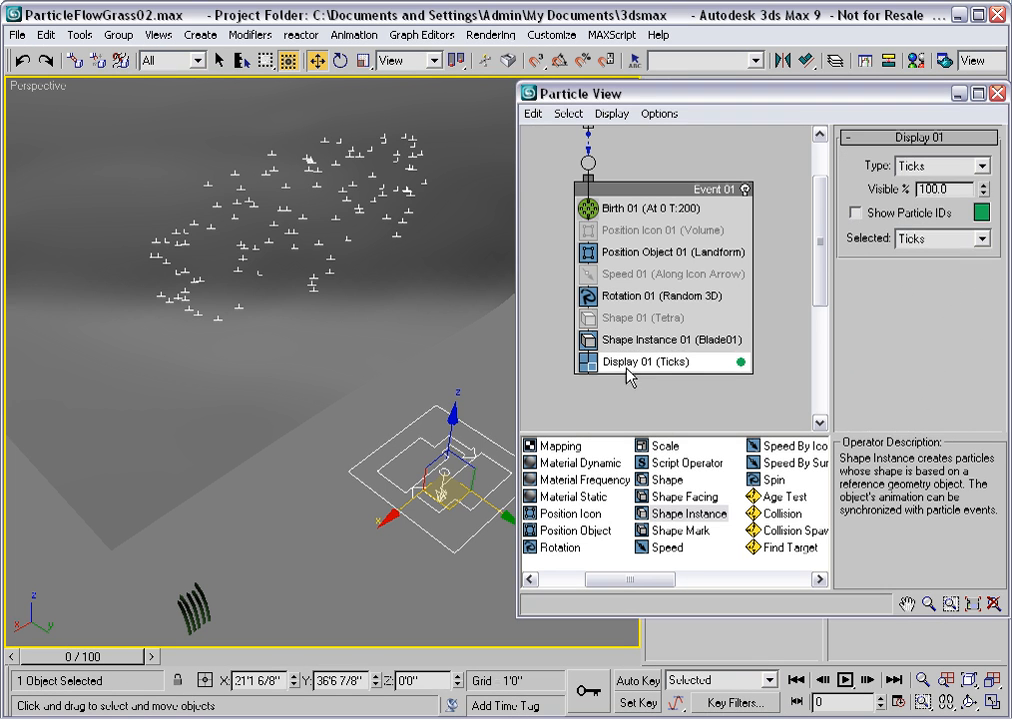
left_click(982, 166)
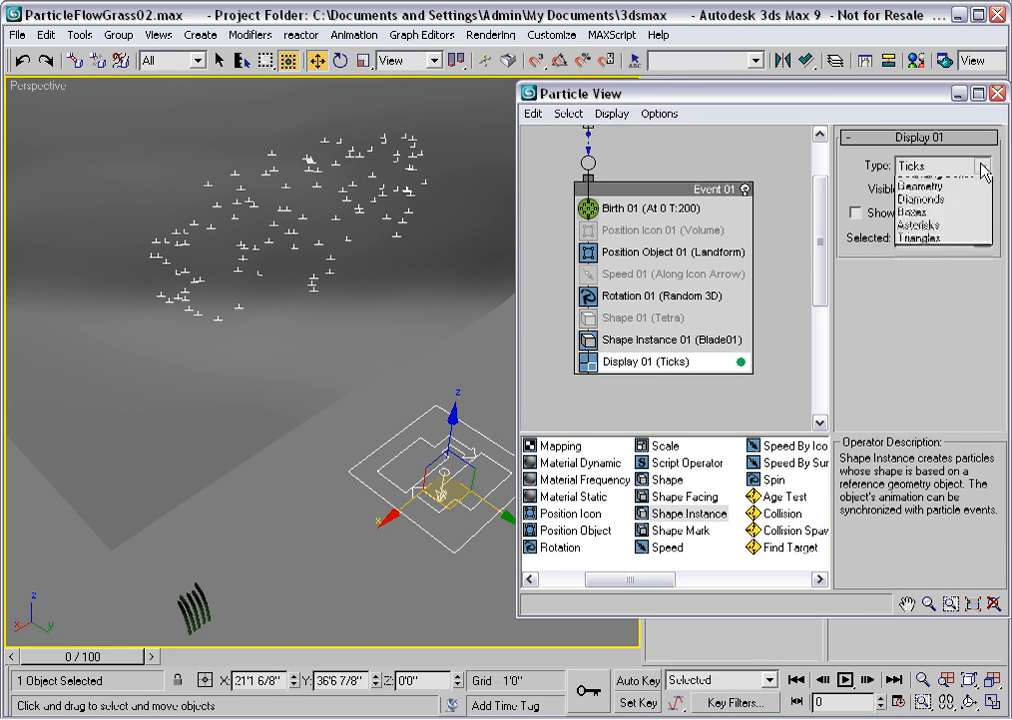
left_click(860, 257)
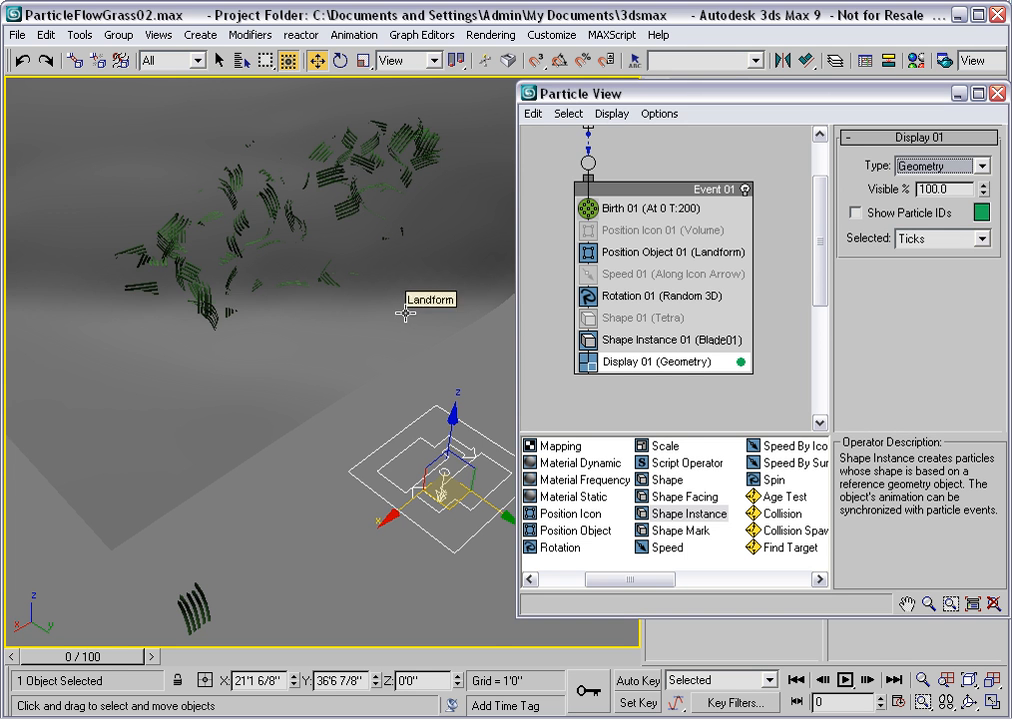
Set the Rotation operator's orientation matrix to World Space with an X rotation of 90
middle_click_drag(407, 316, 414, 372, "alt")
scroll(371, 361, "up", 3)
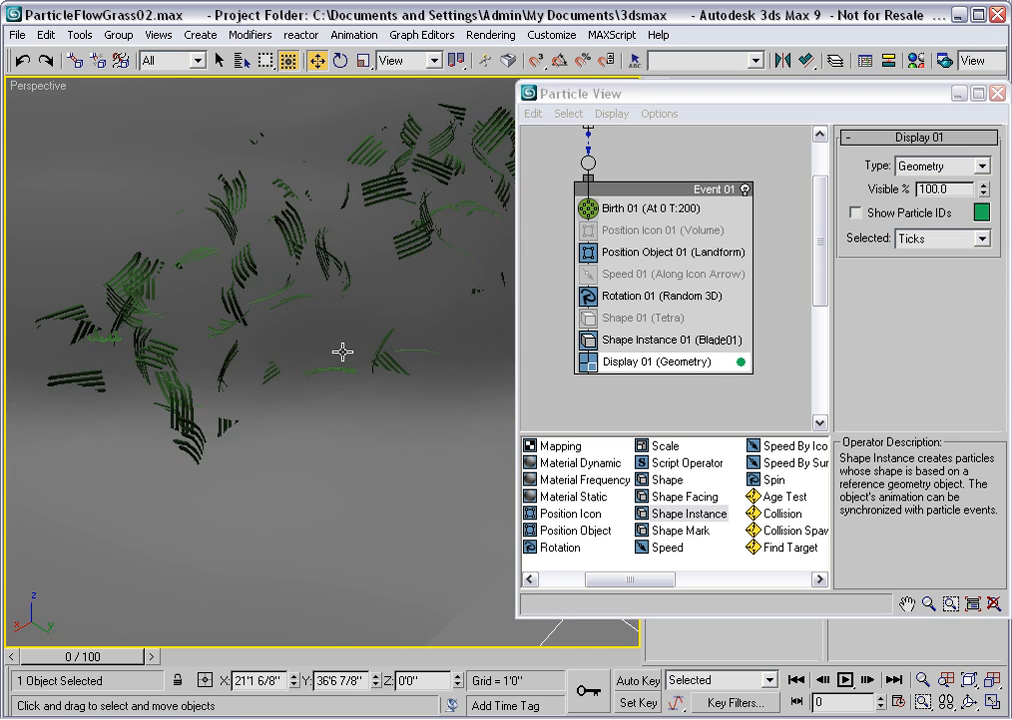
middle_click_drag(343, 352, 368, 402)
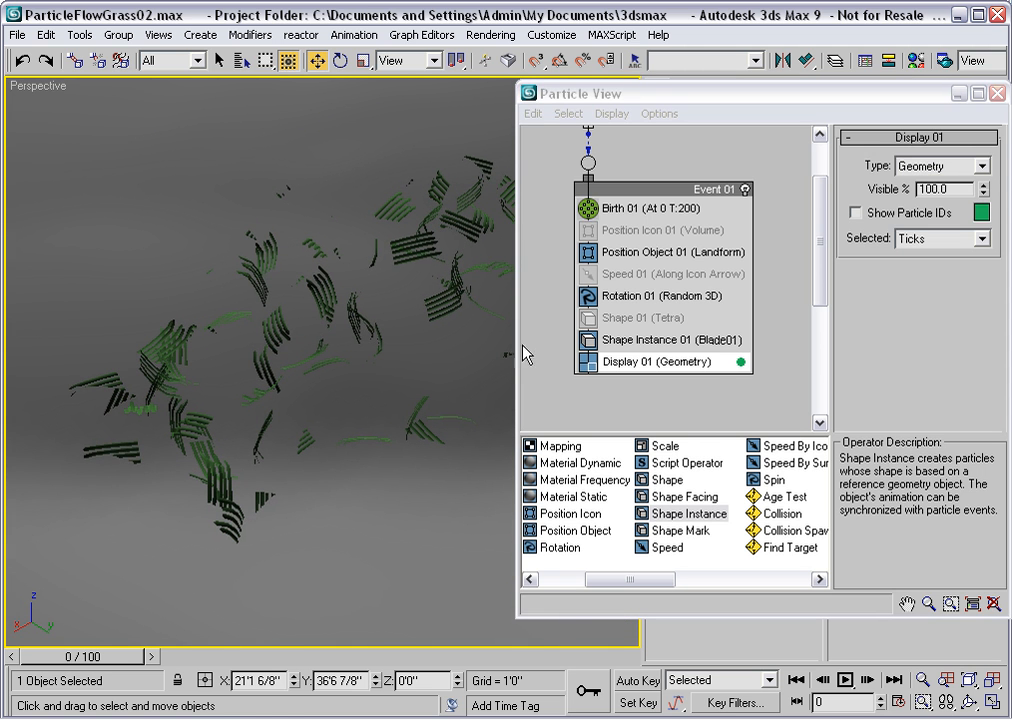
left_click(658, 299)
left_click(979, 180)
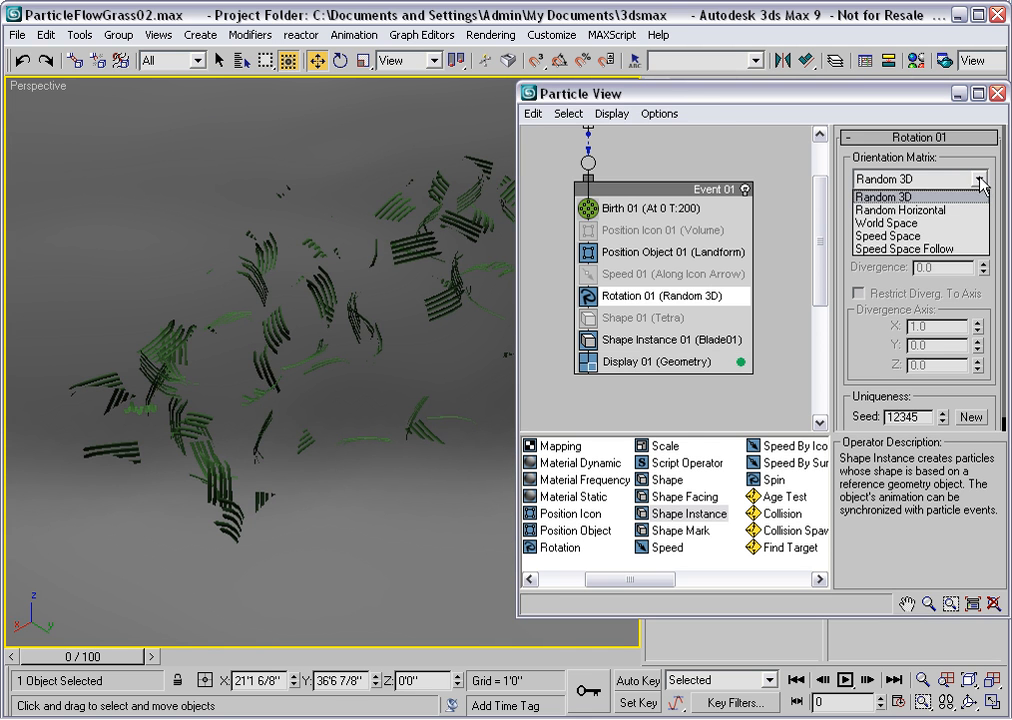
left_click(897, 223)
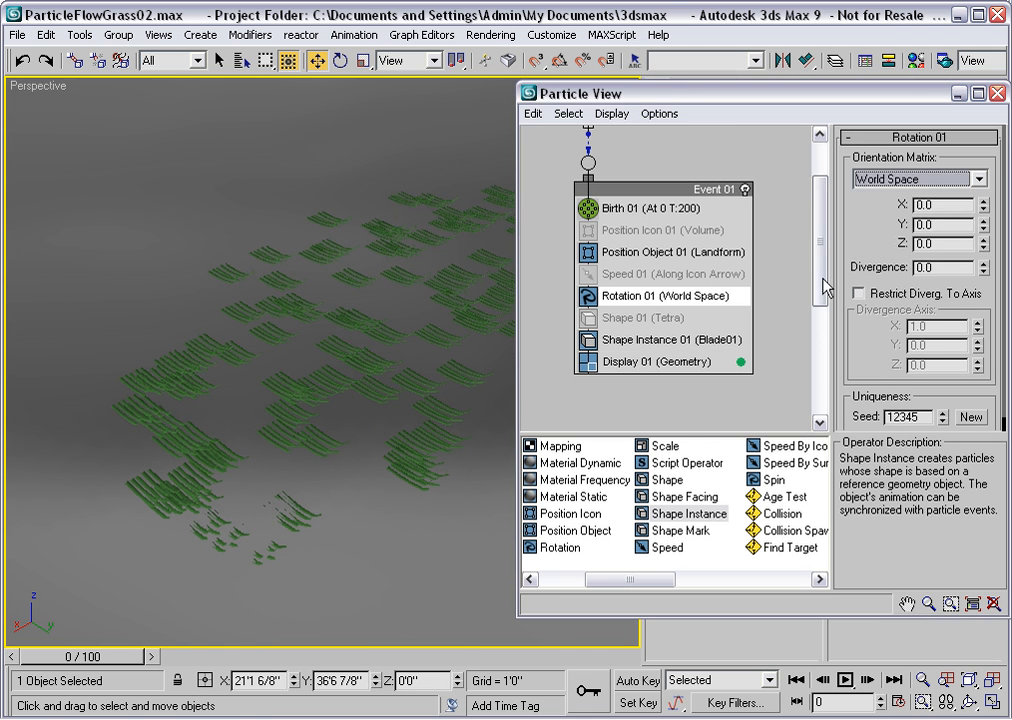
double_click(940, 207)
type("90.0")
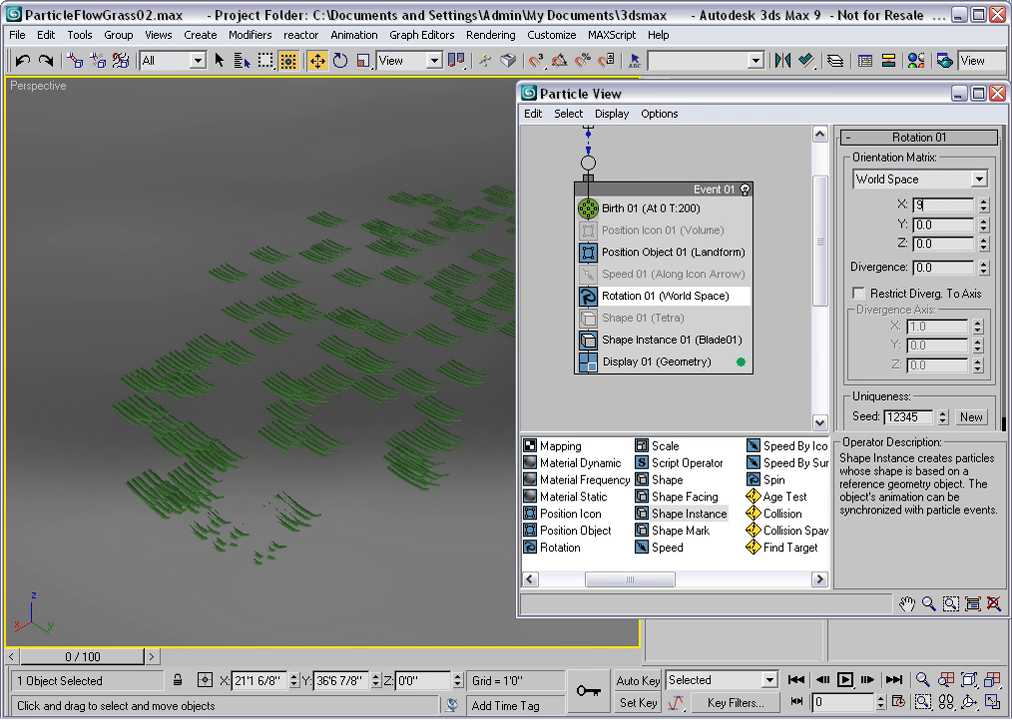
key("Return")
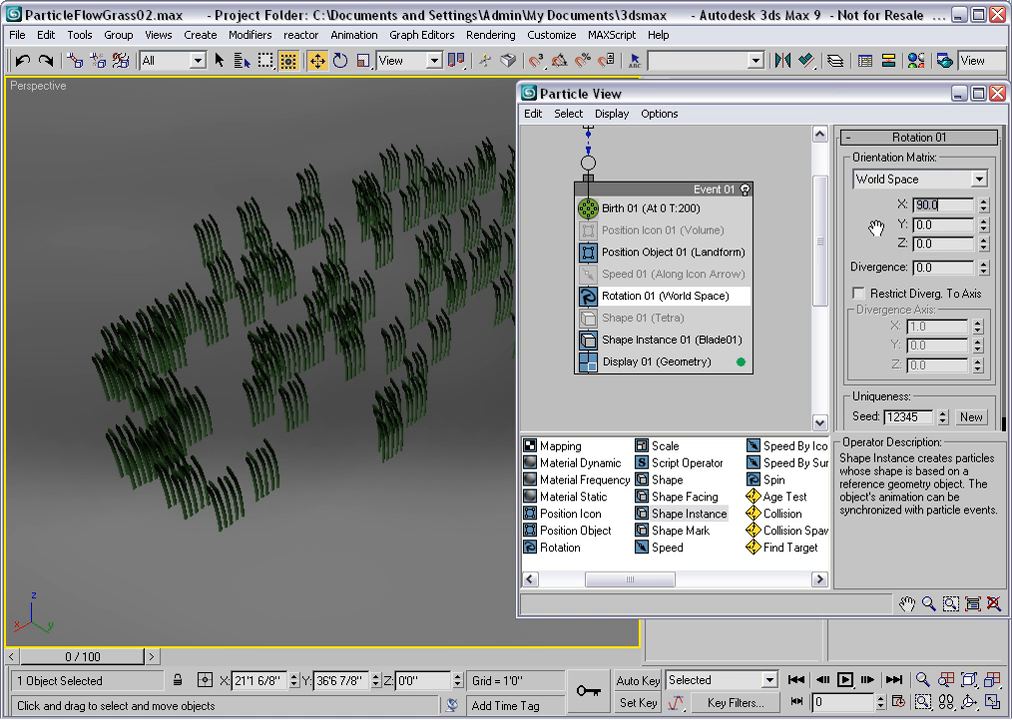
Set the rotation divergence to 25 and restrict it to a divergence axis of X 0.9 and Y 0.1
double_click(941, 268)
type("25")
key("Return")
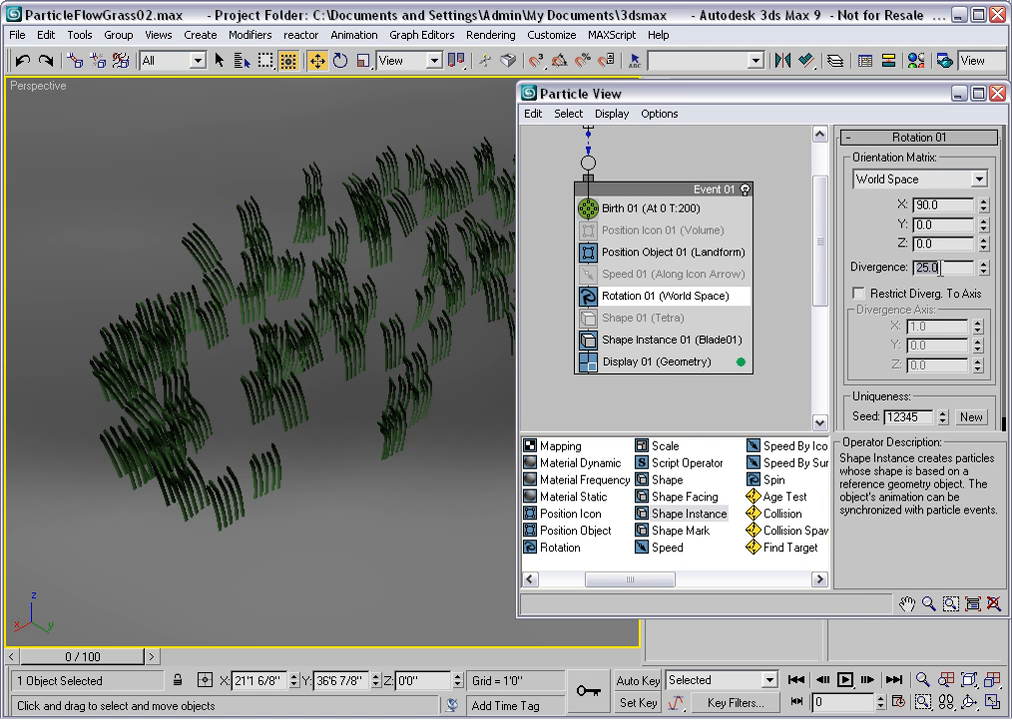
left_click(859, 294)
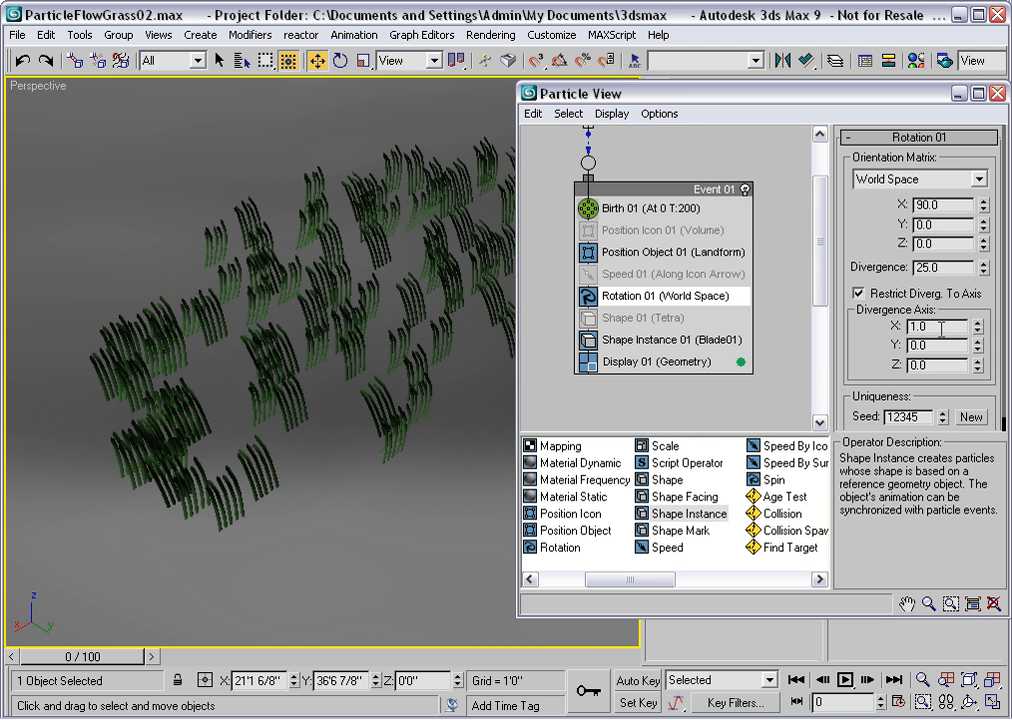
left_click(978, 332)
key("Return")
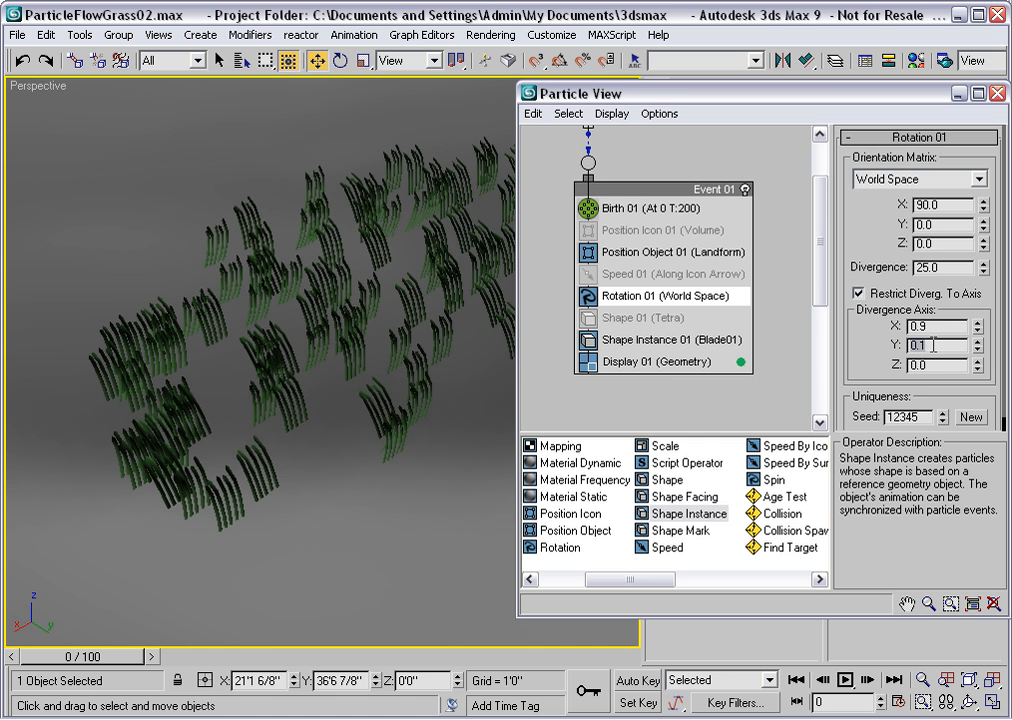
Set the Birth operator's particle amount to 3000
left_click(606, 212)
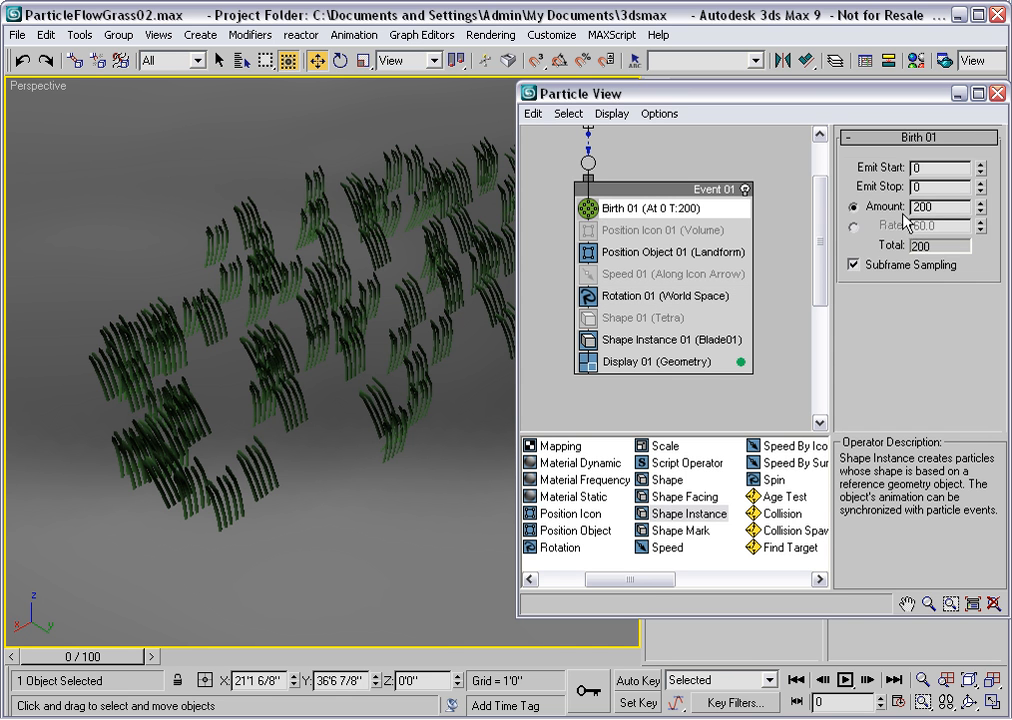
double_click(937, 206)
type("3000")
key("Return")
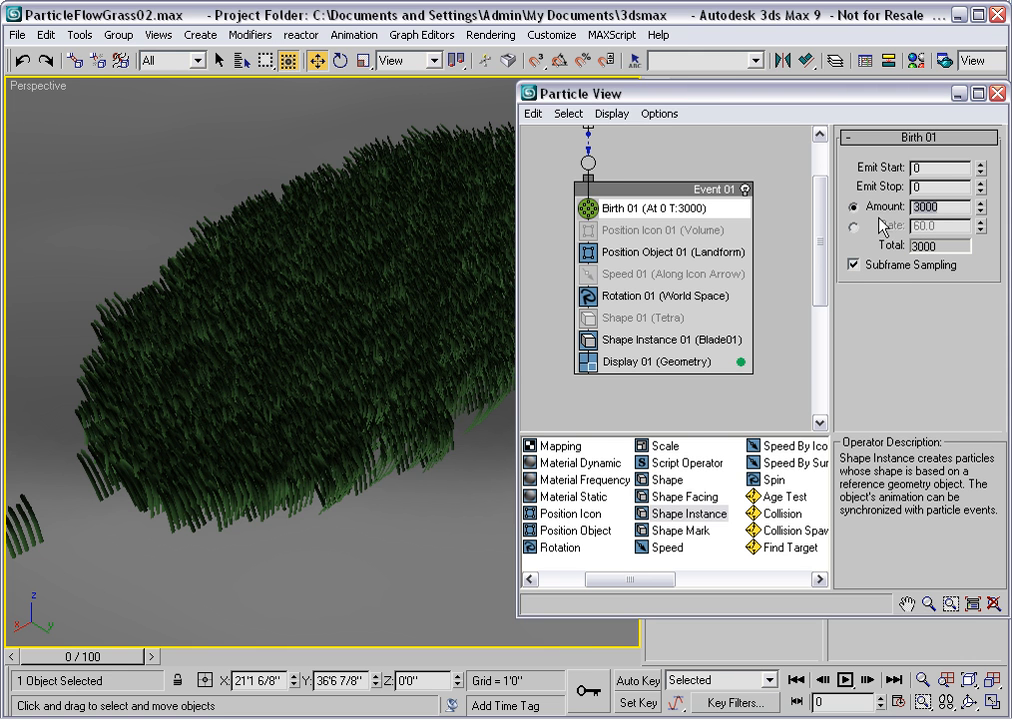
Enable Delete Particles for invalid locations in the Position Object operator
middle_click_drag(273, 398, 459, 373, "alt")
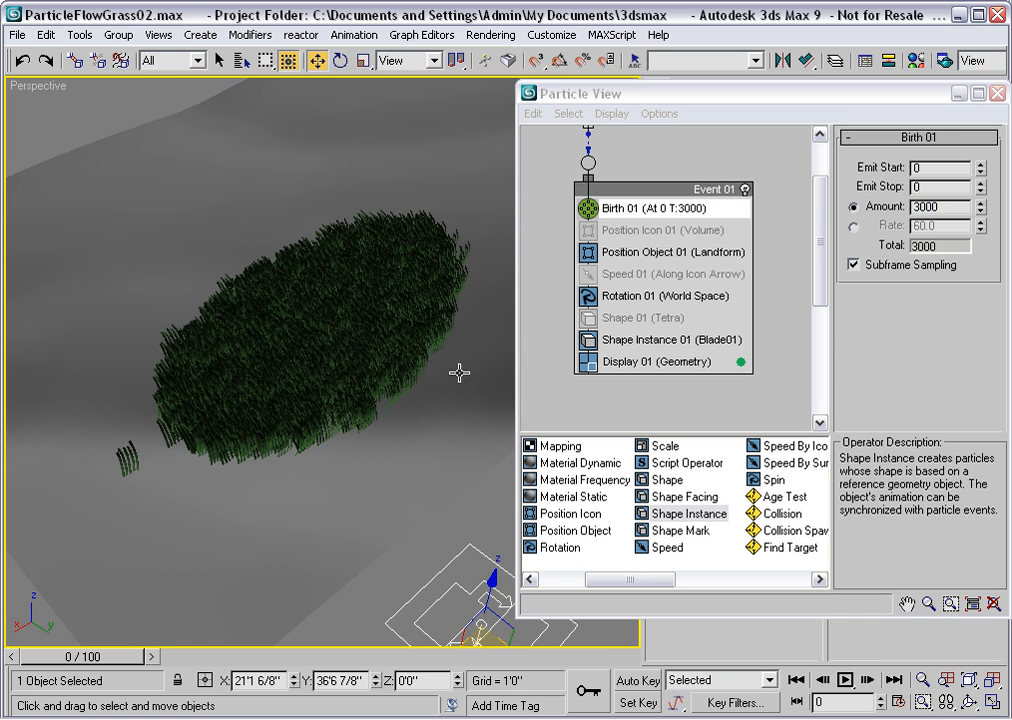
left_click(646, 254)
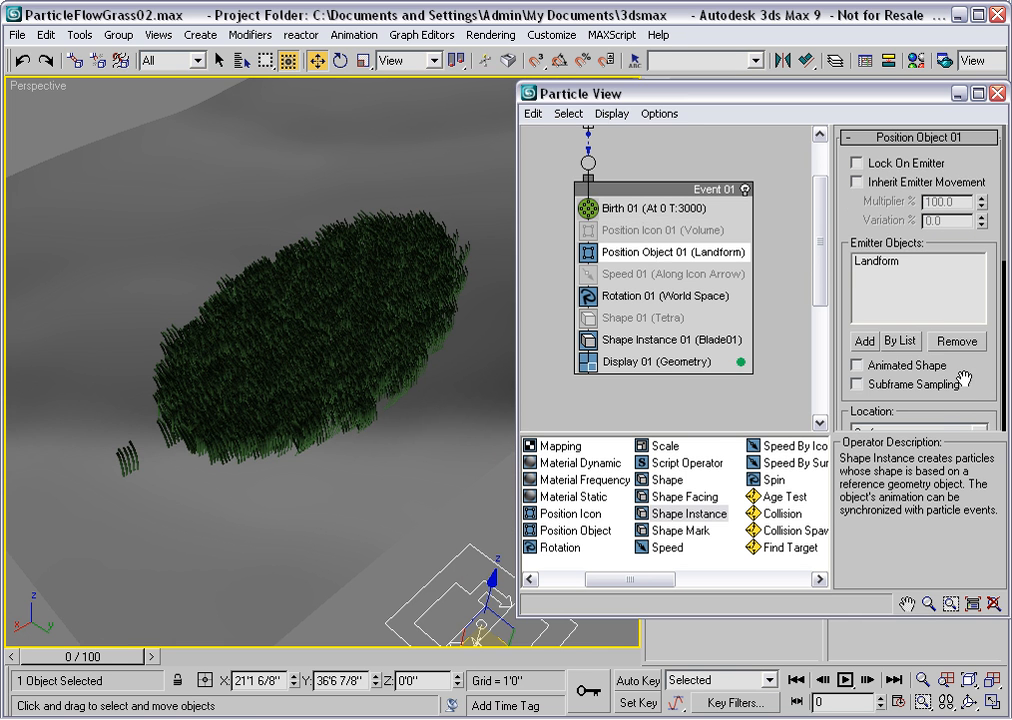
left_click_drag(972, 383, 924, 129)
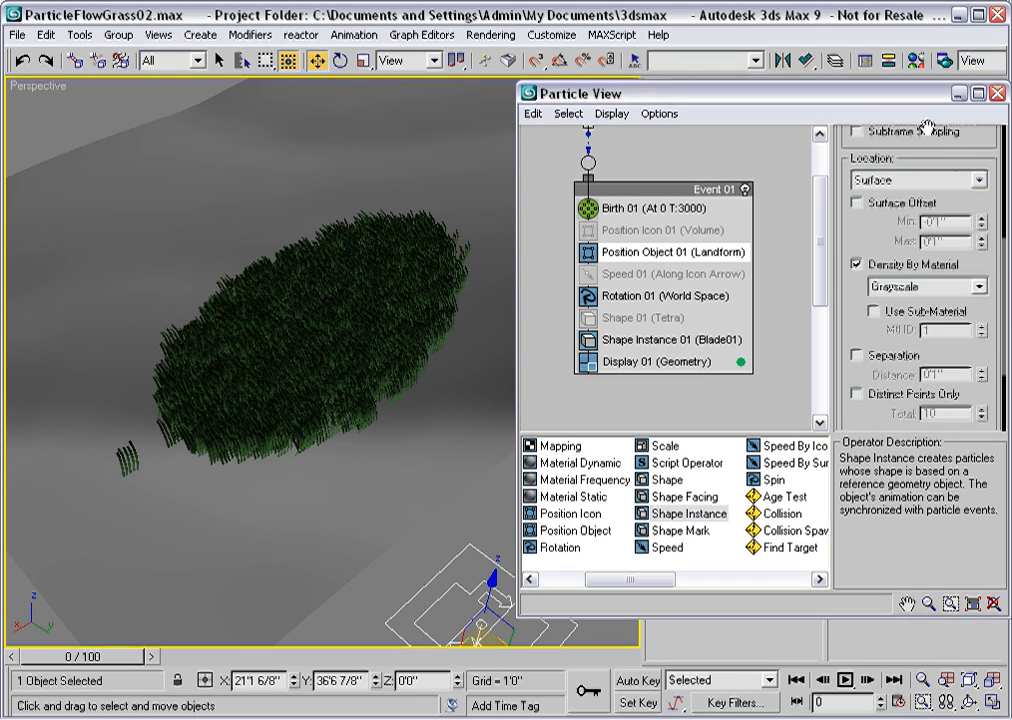
left_click_drag(858, 332, 855, 218)
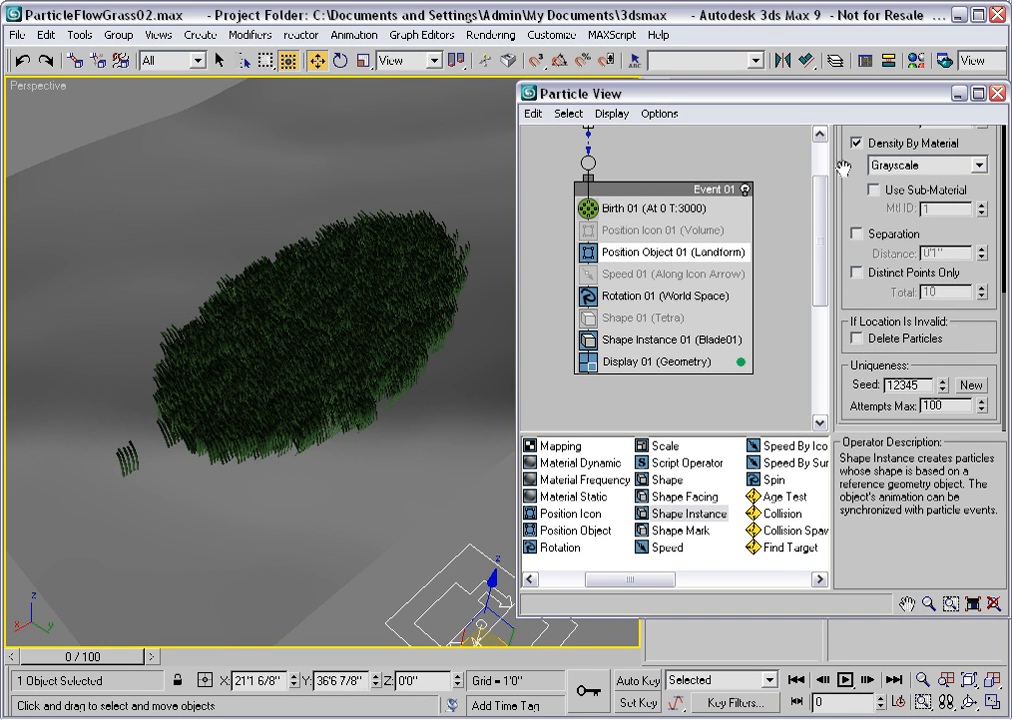
left_click(856, 339)
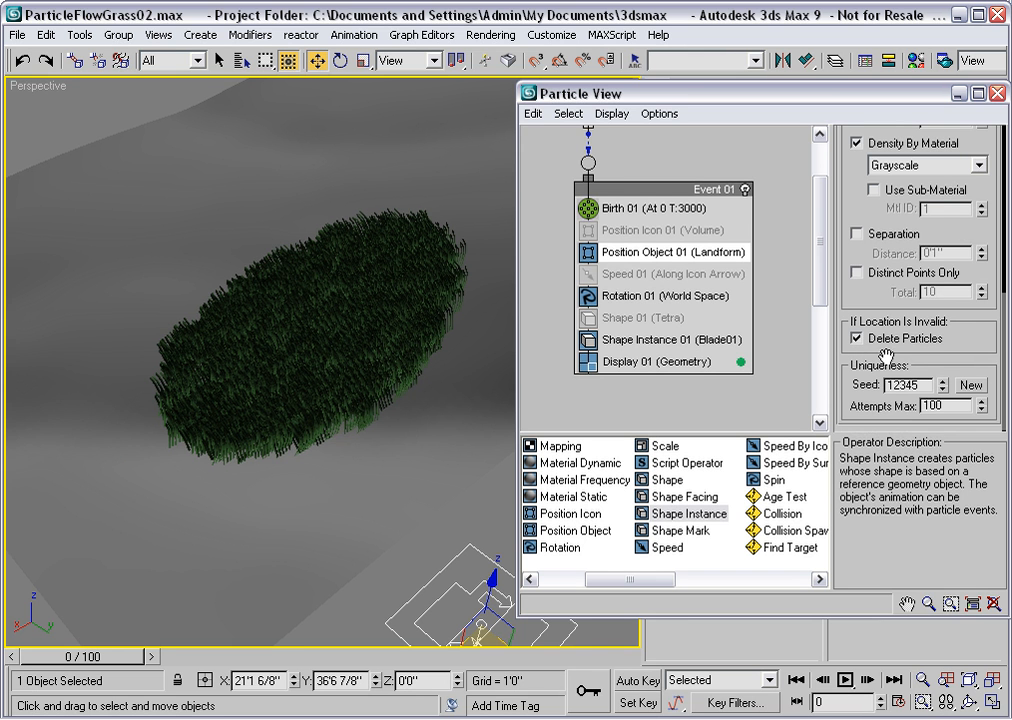